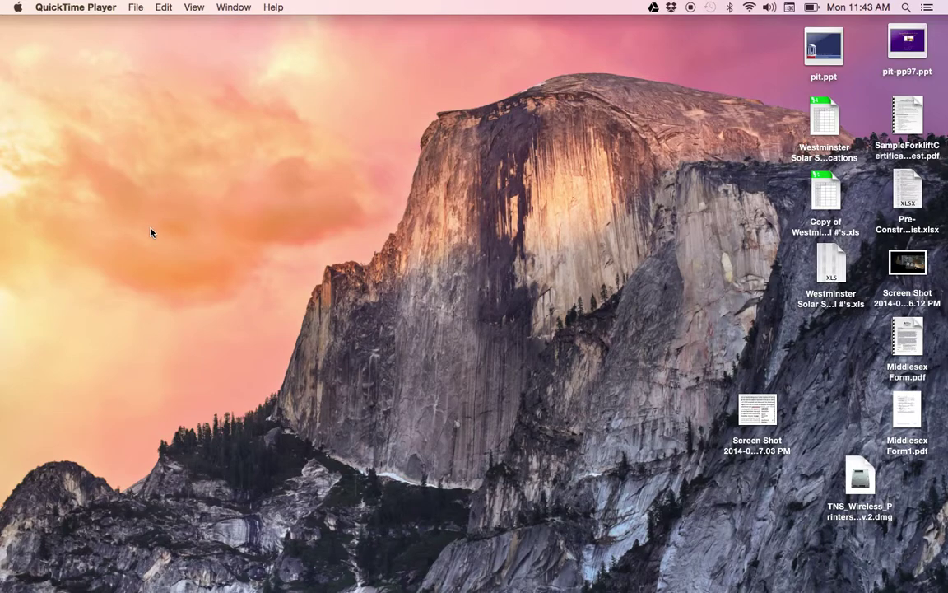
Step: Show the on-screen Keyboard Viewer and switch to Finder
click(789, 8)
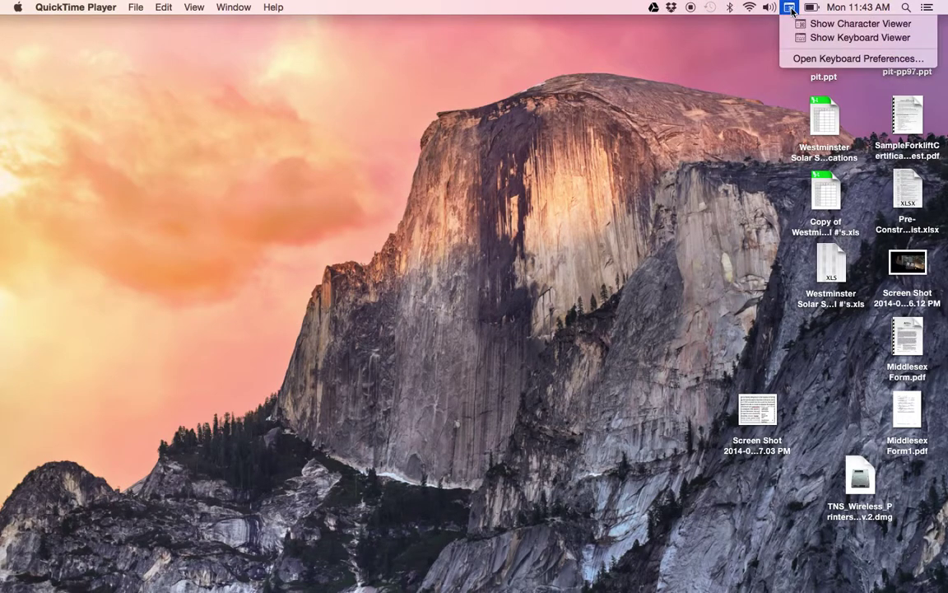
click(822, 38)
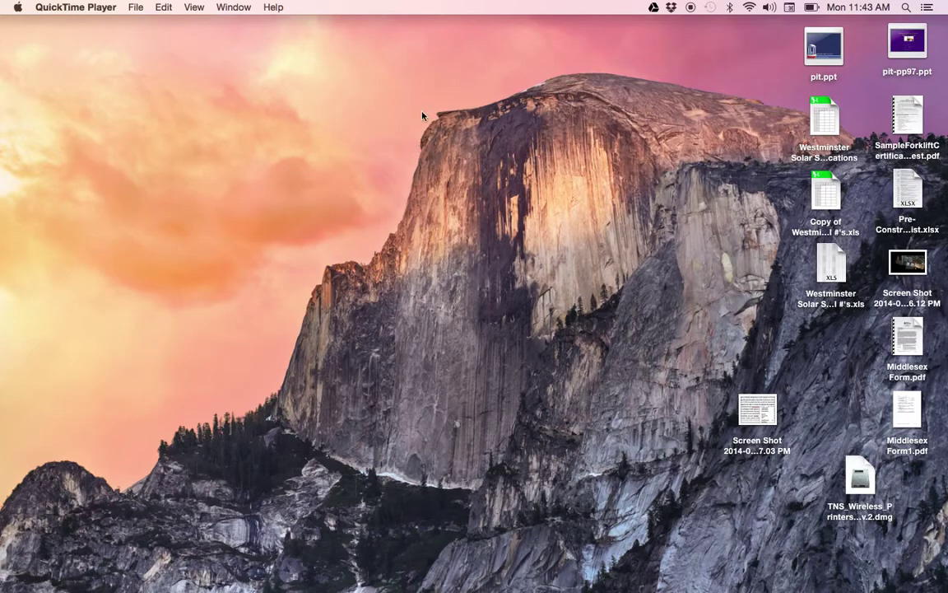
click(145, 76)
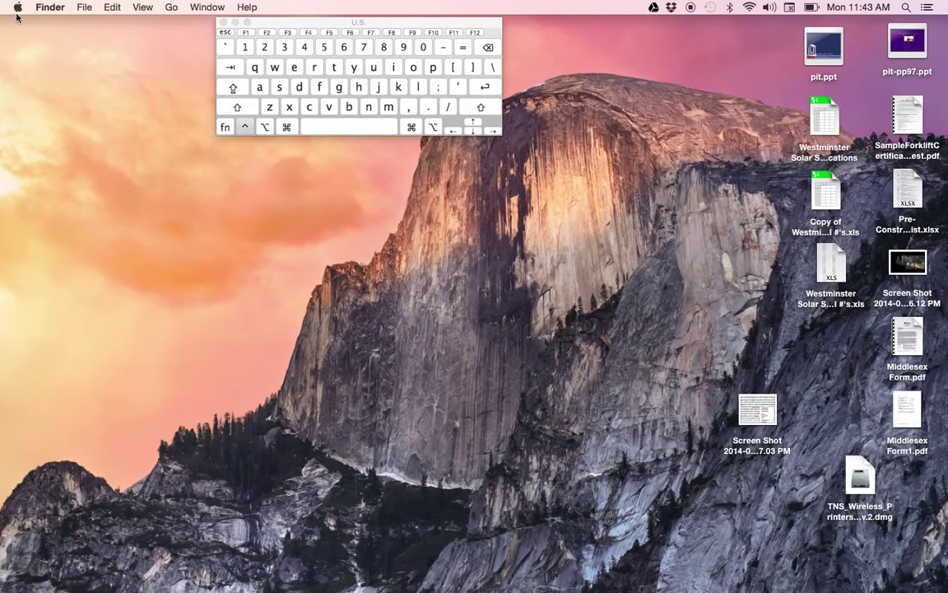
Step: Open the About This Mac overview of the computer
ctrl+scroll(12, 15, up, 5)
ctrl+scroll(13, 13, up, 3)
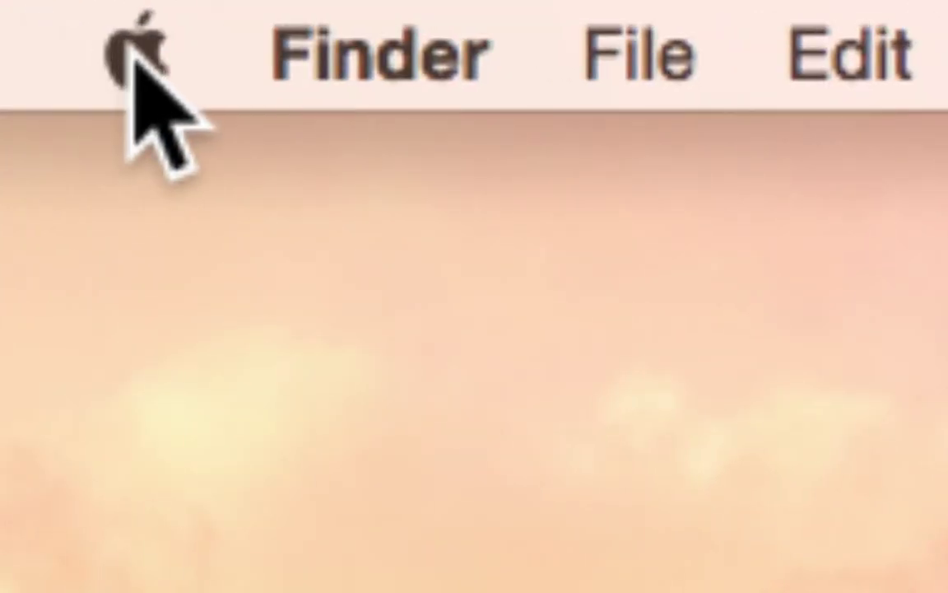
click(21, 4)
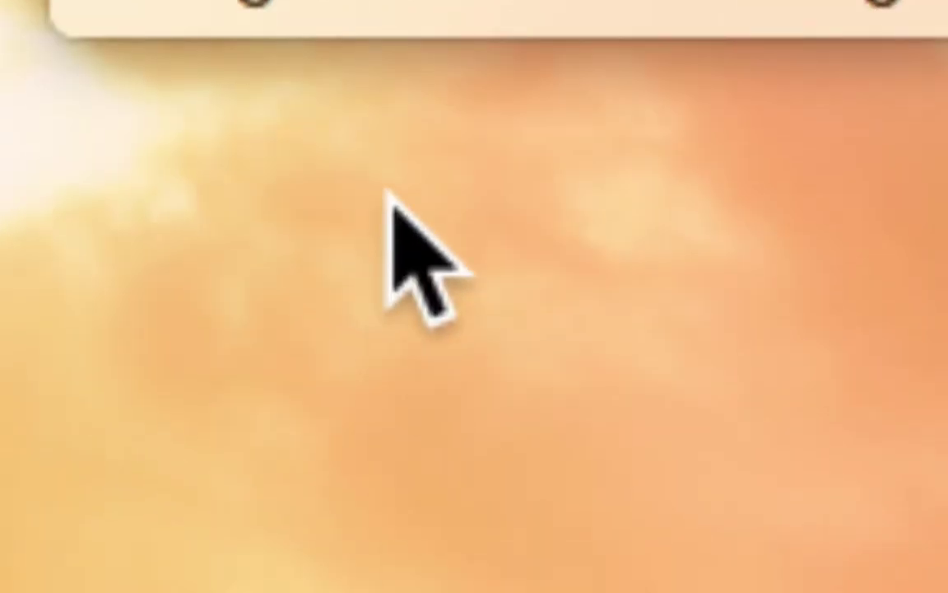
mouse_move(429, 84)
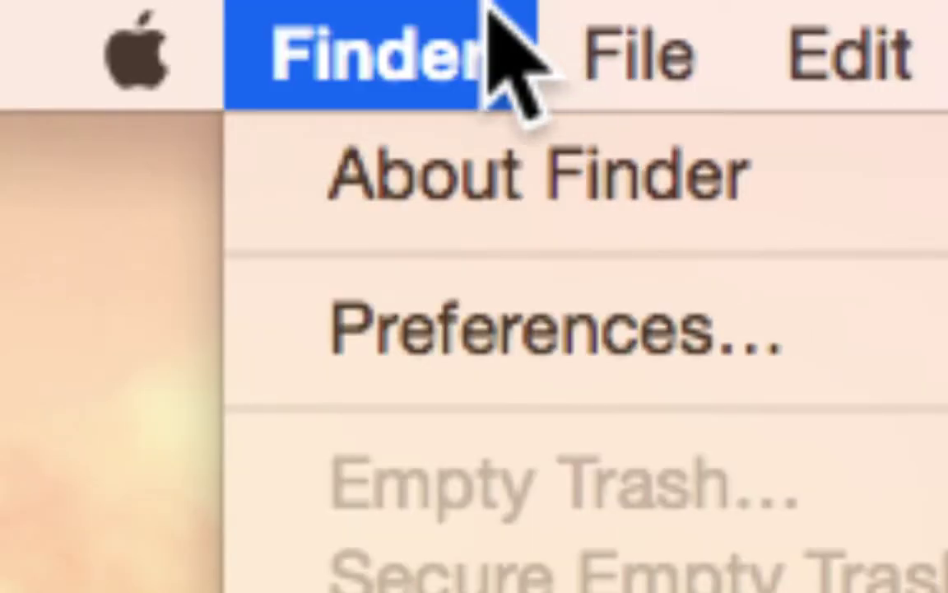
mouse_move(214, 47)
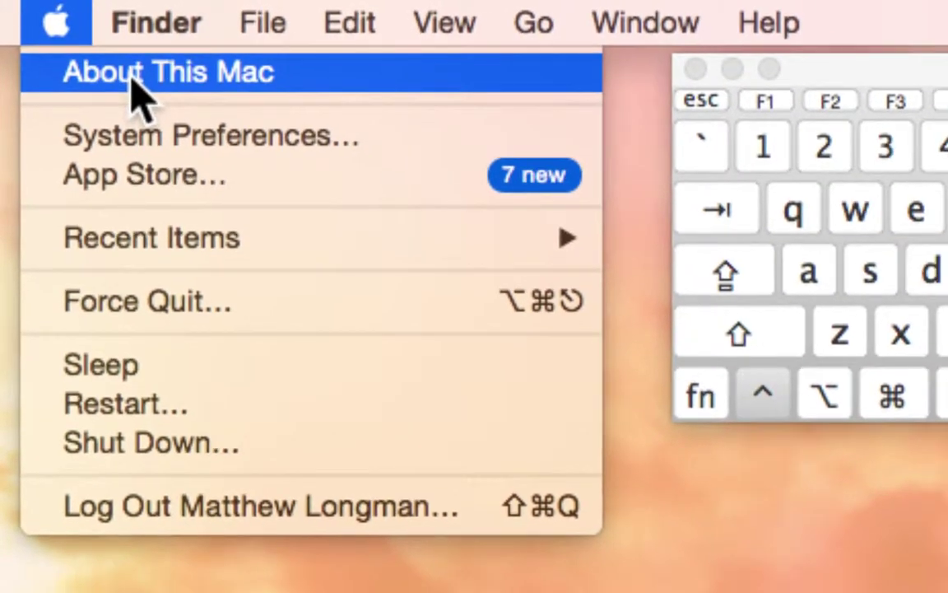
click(130, 79)
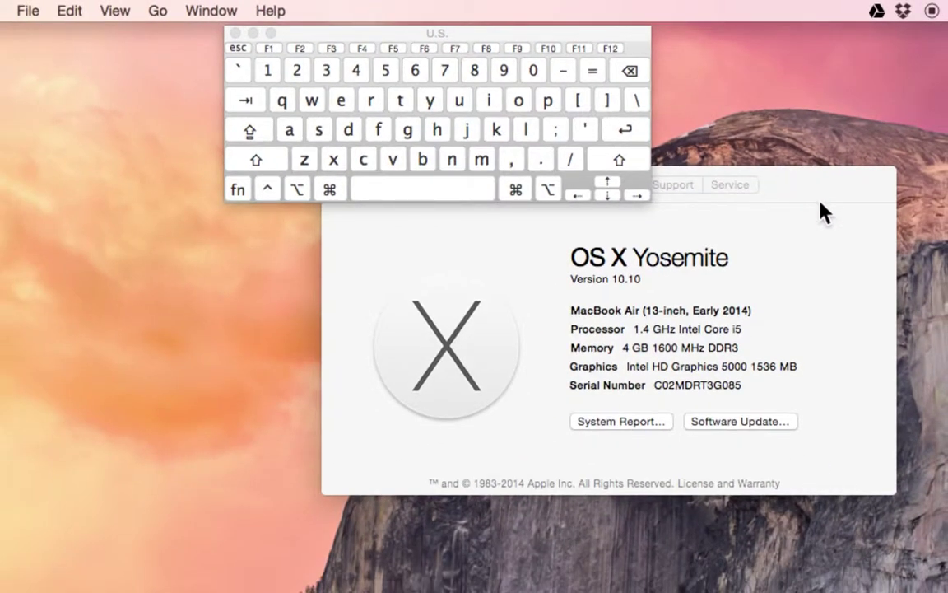
Step: Move the Mac information window below the on-screen keyboard, examine the Macintosh HD storage breakdown, and close the window
drag(820, 202, 661, 229)
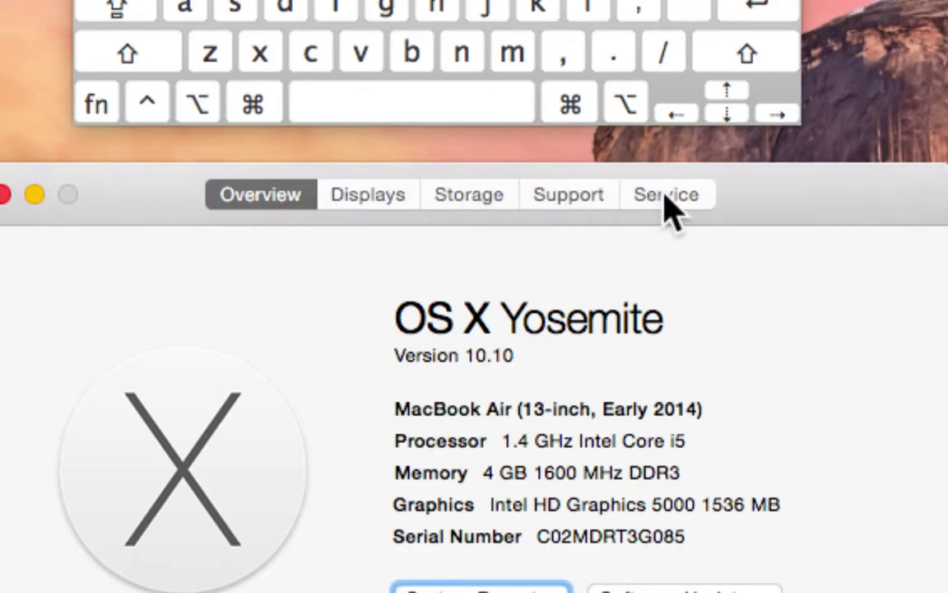
click(481, 197)
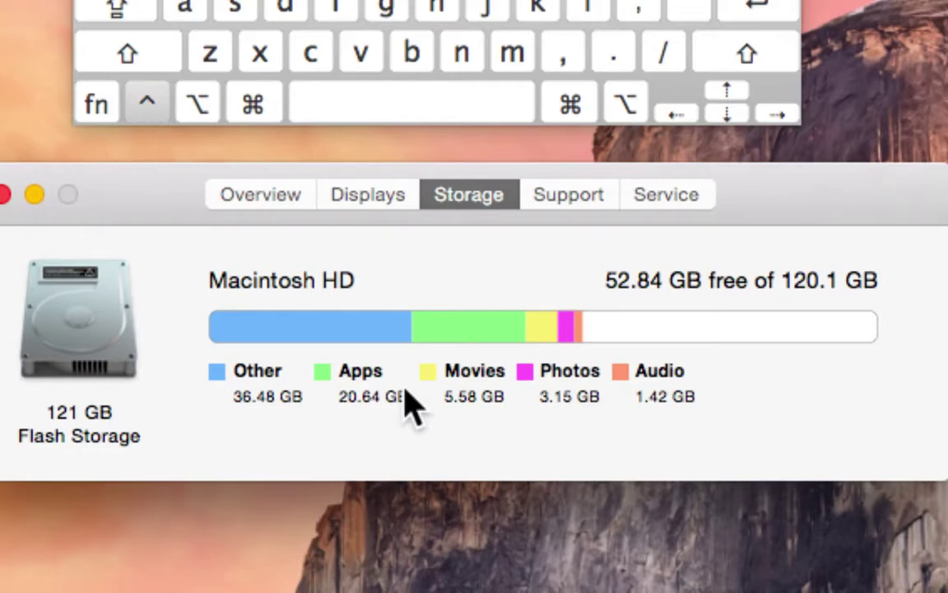
ctrl+scroll(403, 402, down, 2)
ctrl+scroll(412, 403, down, 3)
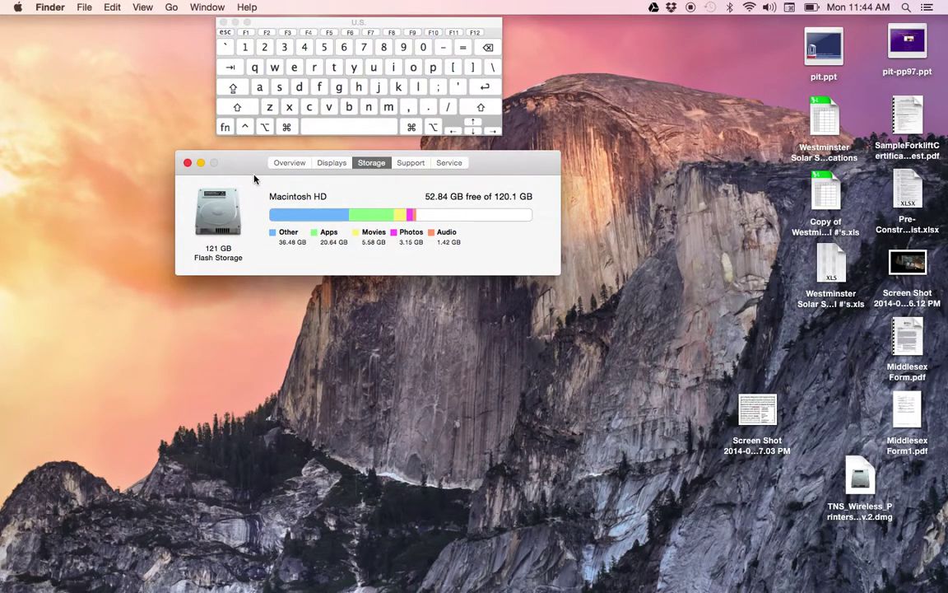
click(188, 163)
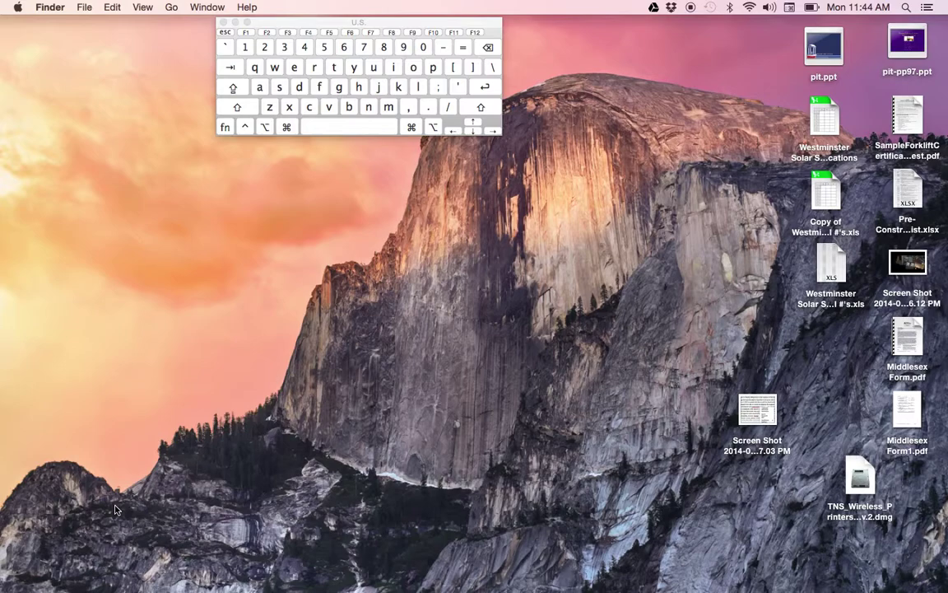
Step: Open a Finder window for browsing Macintosh HD
click(79, 8)
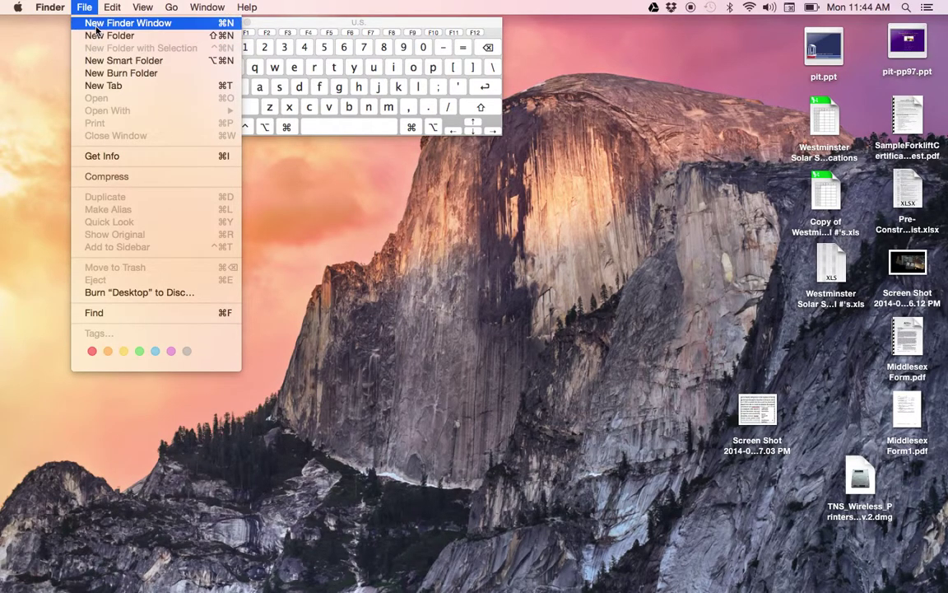
click(78, 434)
mouse_move(182, 586)
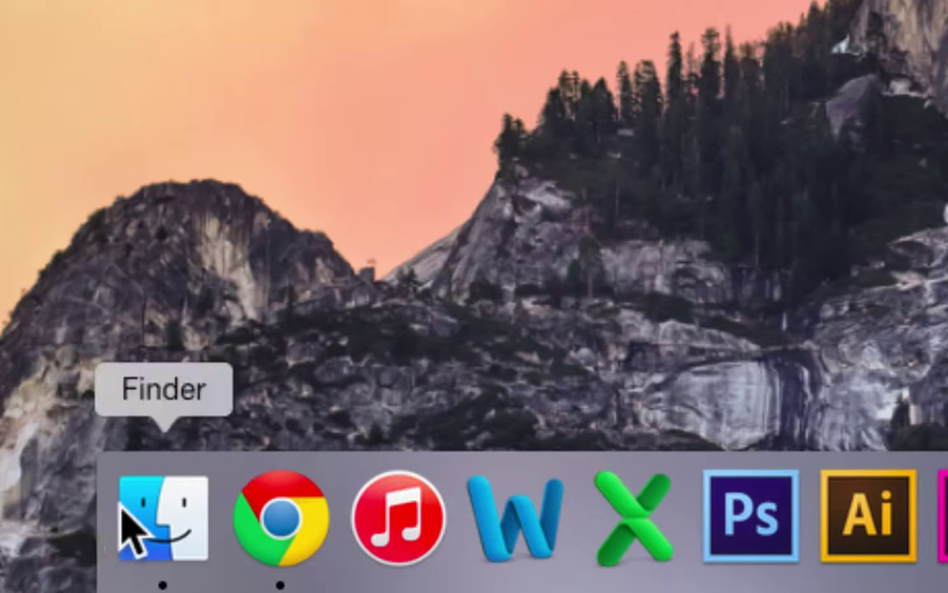
click(183, 506)
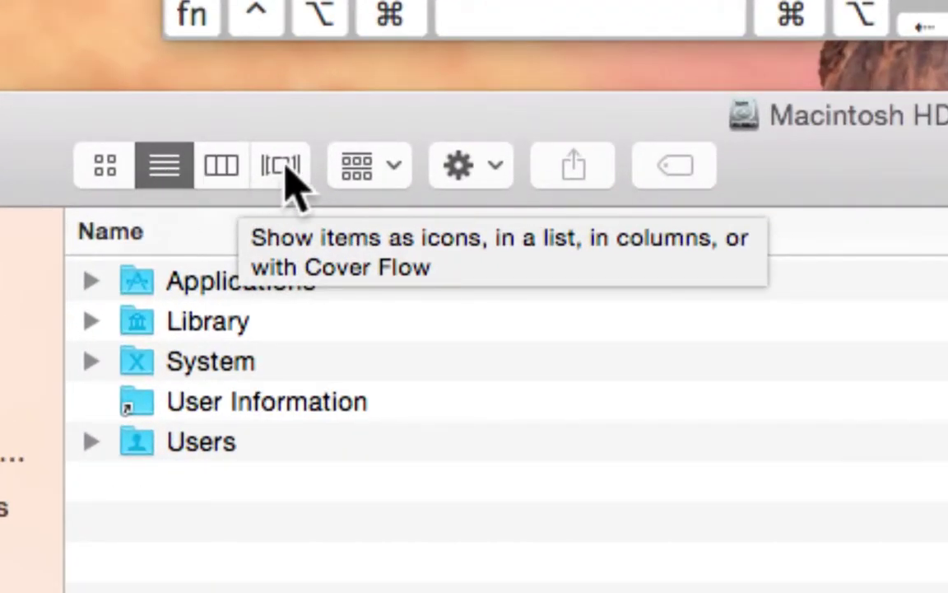
Step: Display Macintosh HD in columns and browse User Information and the Library folder inside System
click(232, 165)
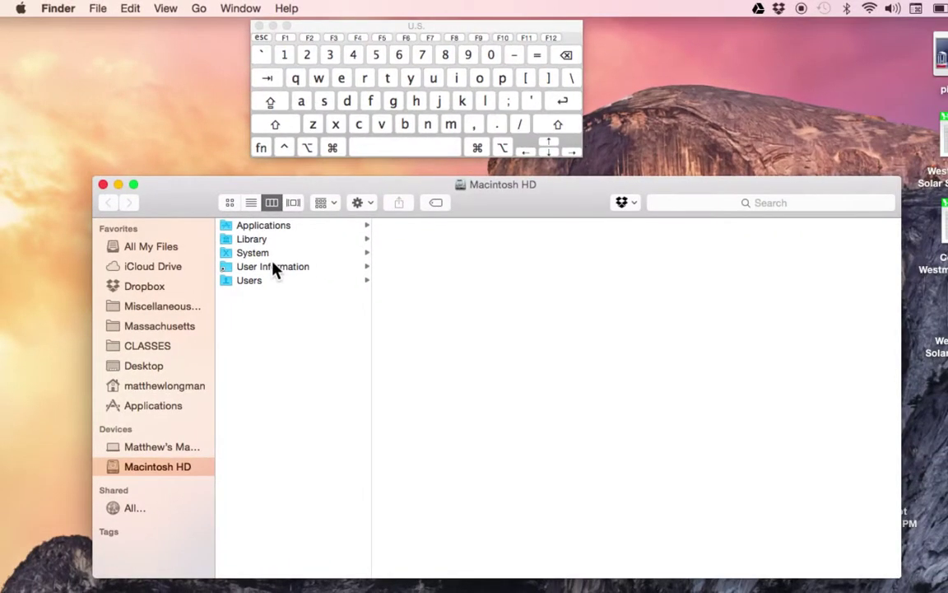
click(320, 328)
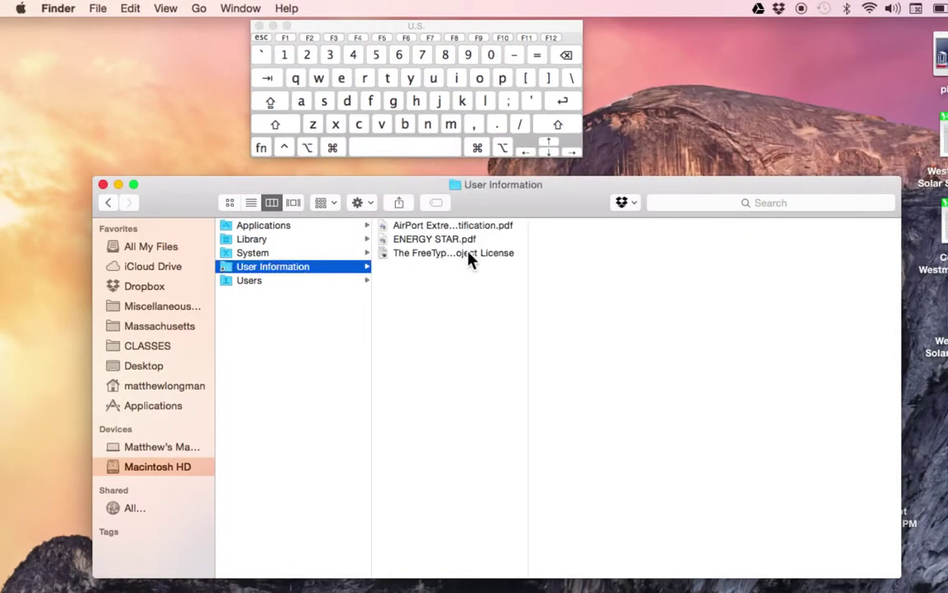
click(263, 253)
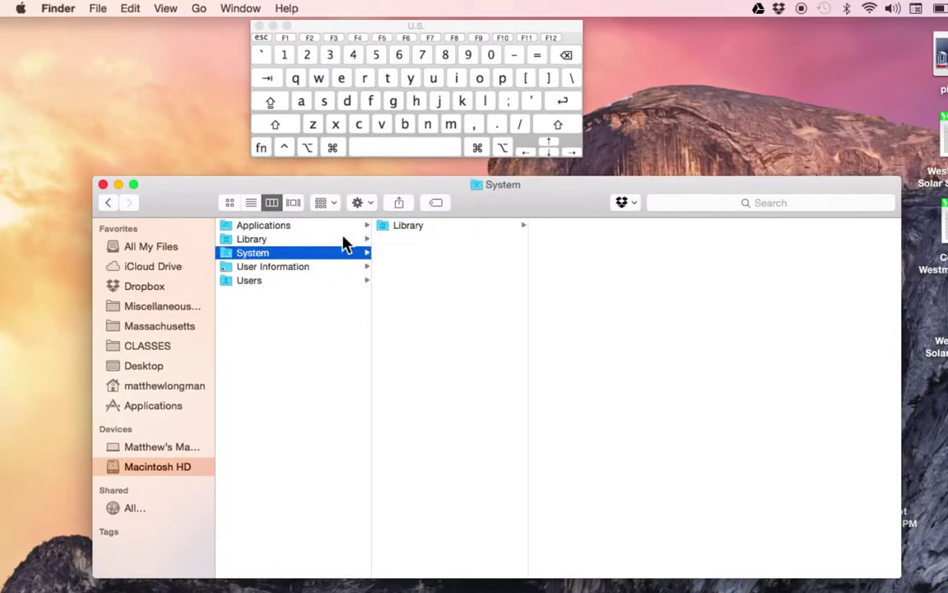
click(400, 230)
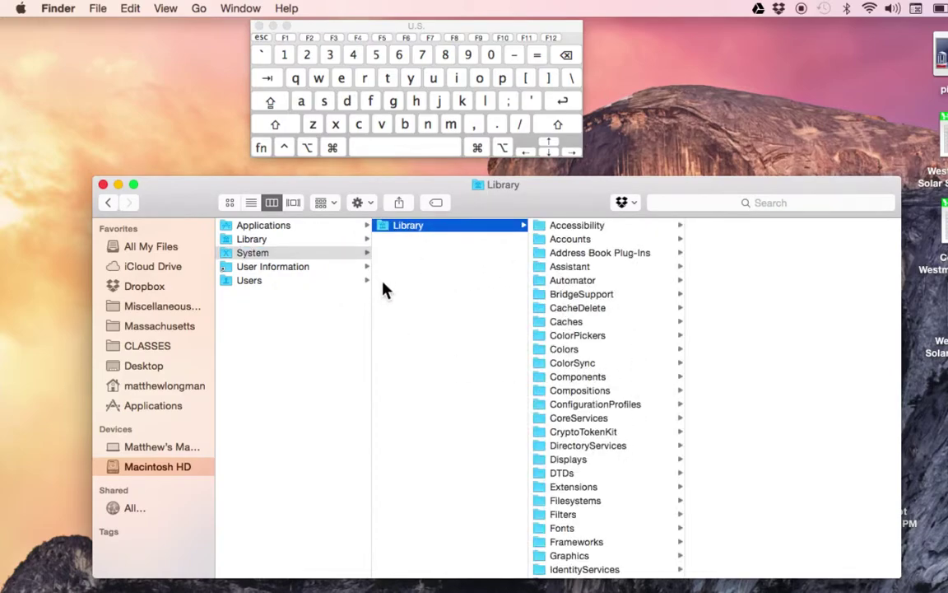
Step: Display the System Library folder's contents as a list and look through its rows and columns
click(251, 202)
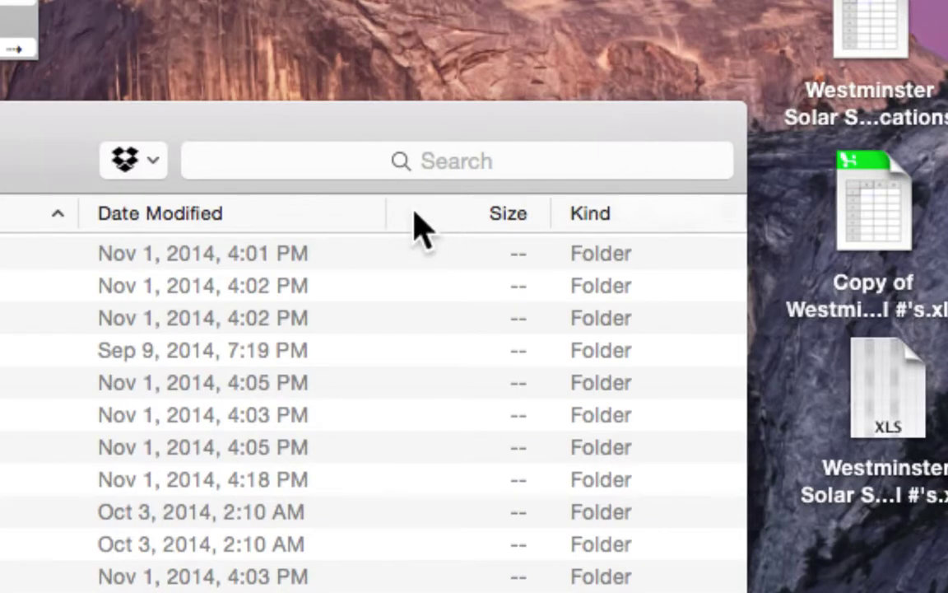
scroll(414, 212, down, 10)
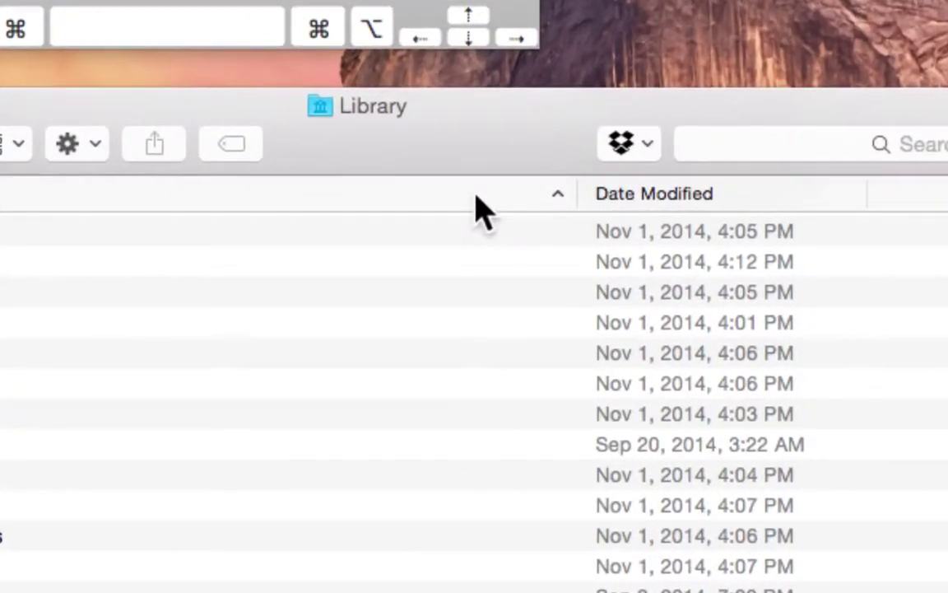
scroll(481, 210, up, 5)
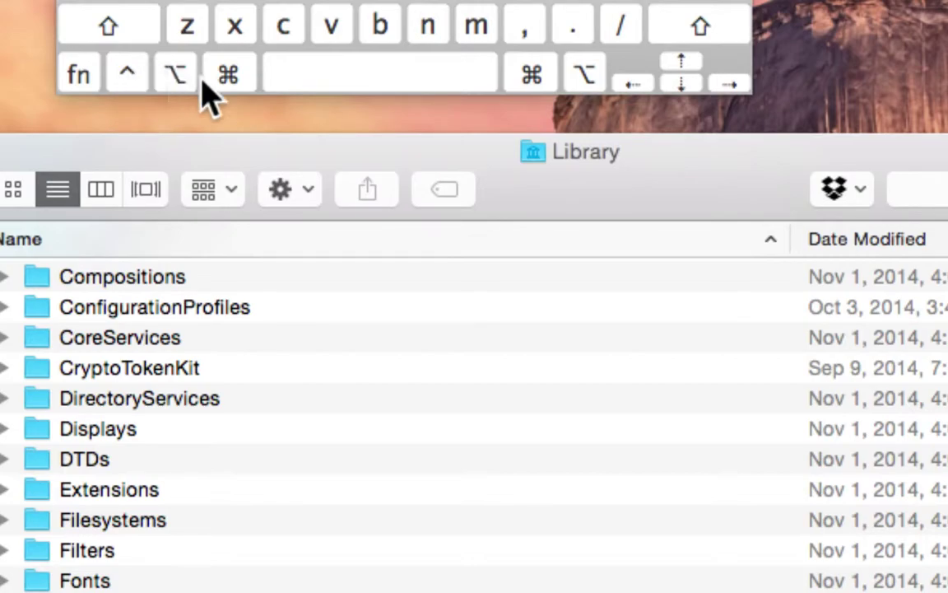
Step: Hide the Size column in the Library folder's list view
key(ctrl)
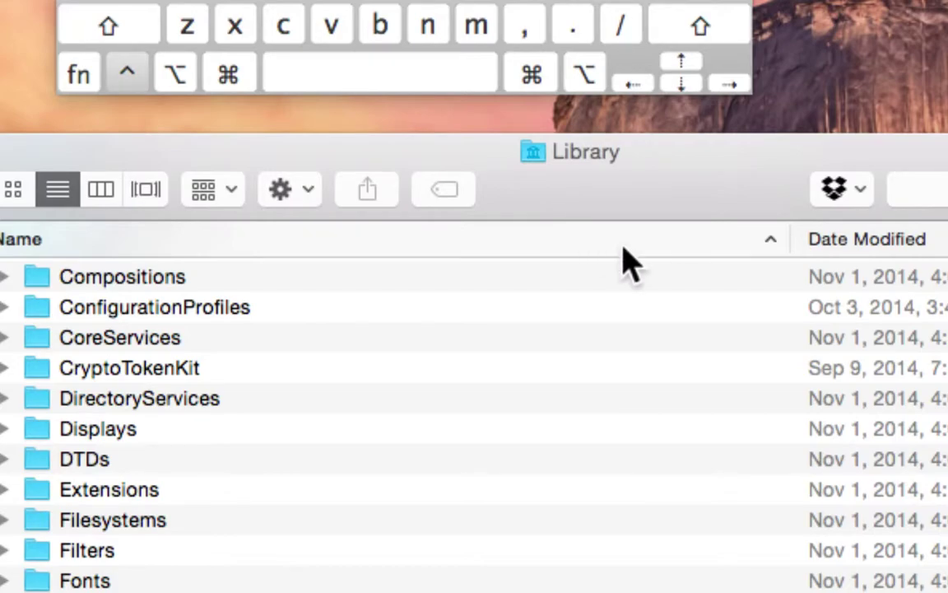
ctrl+click(624, 249)
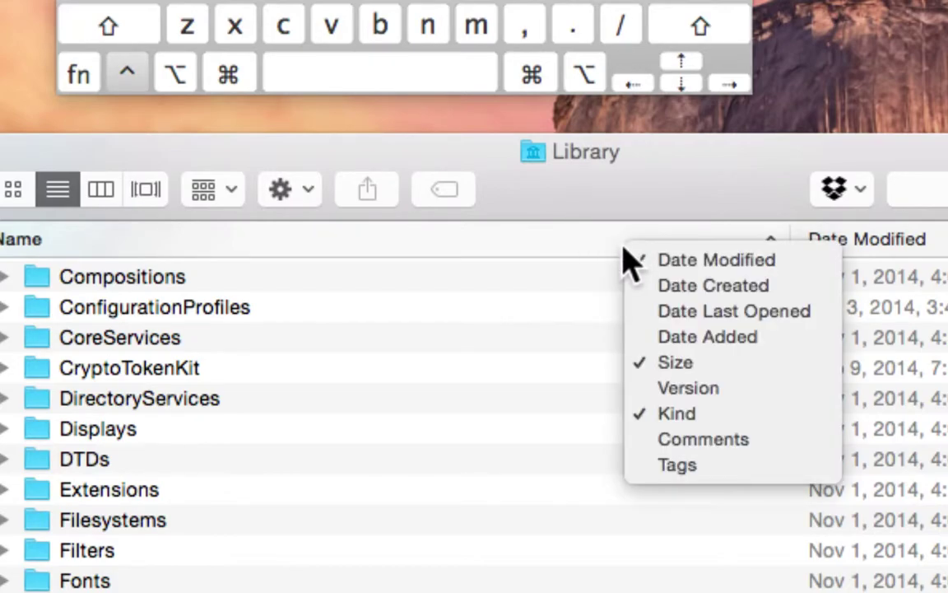
click(753, 363)
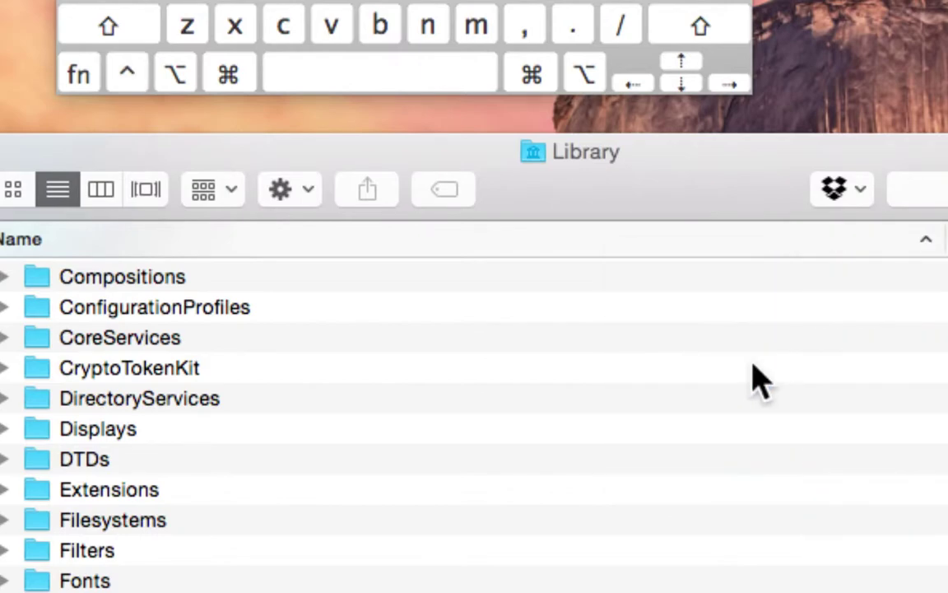
Step: Show the Size column in the Library folder's list view again
scroll(696, 288, up, 1)
ctrl+click(609, 244)
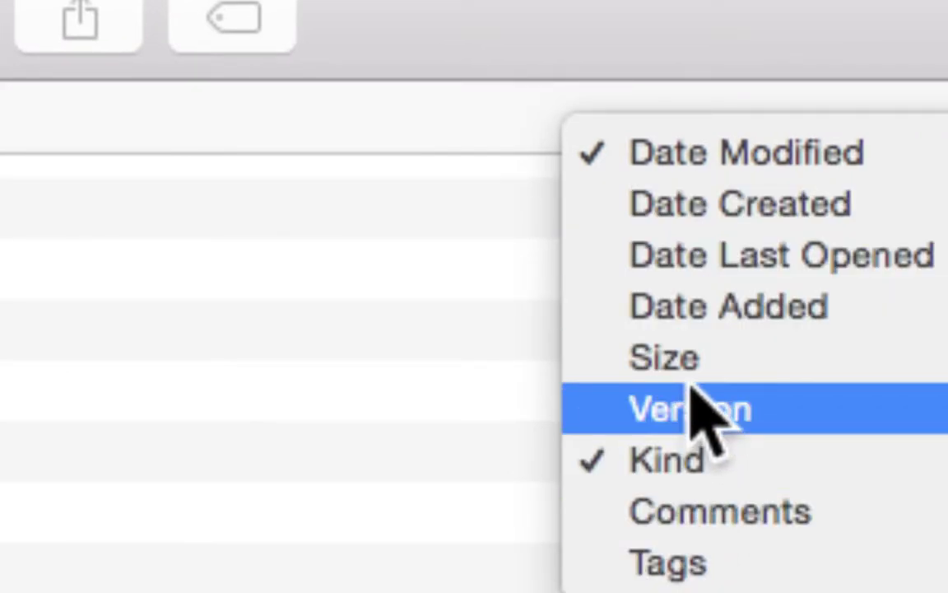
click(672, 362)
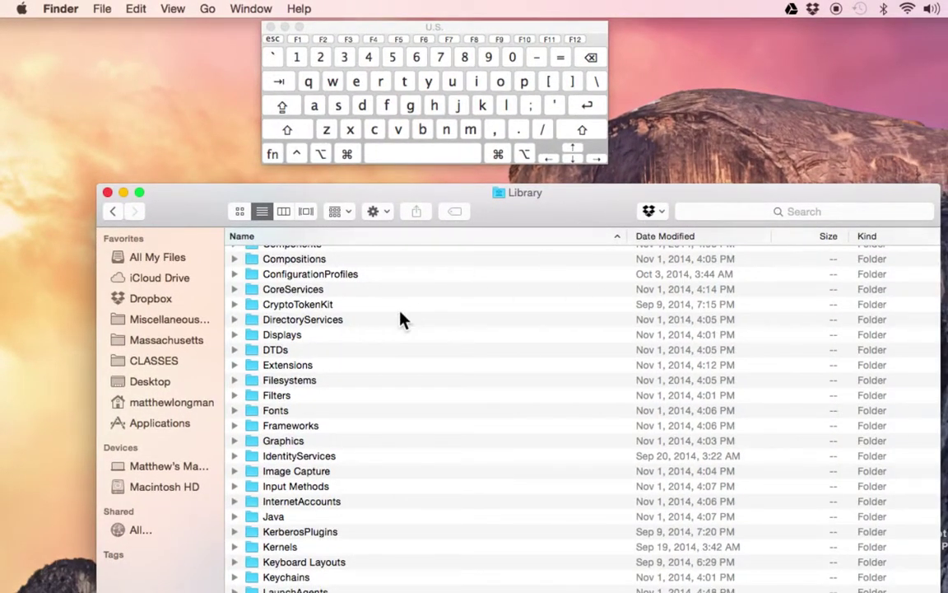
Step: Search This Mac for "on this mac" from the Library folder window
scroll(402, 320, down, 5)
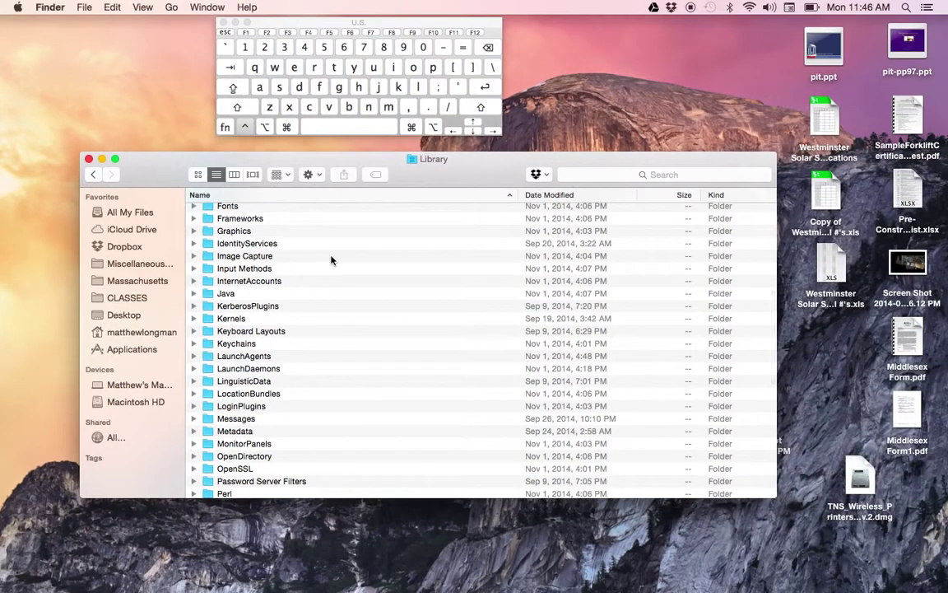
click(588, 175)
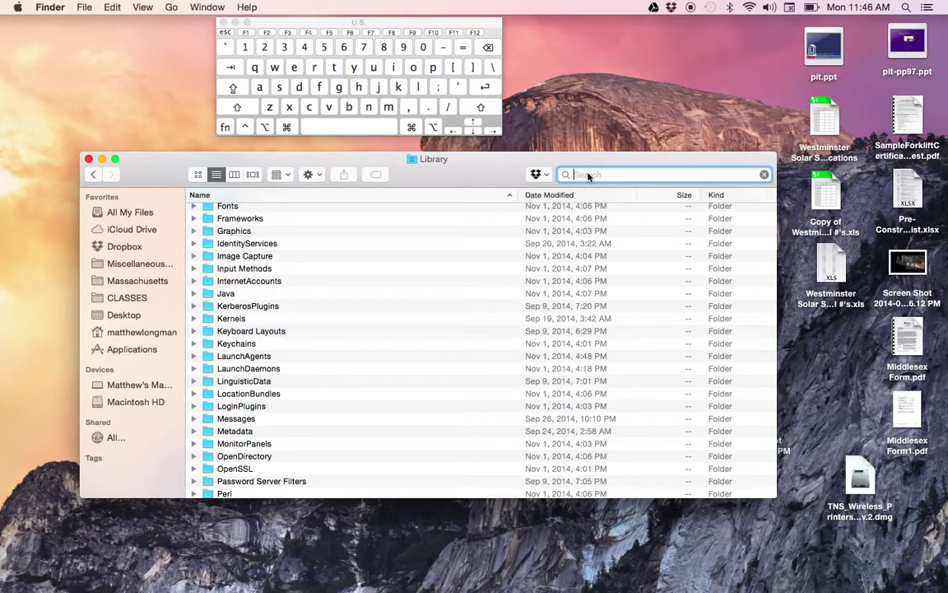
text(on thi)
text(s mac)
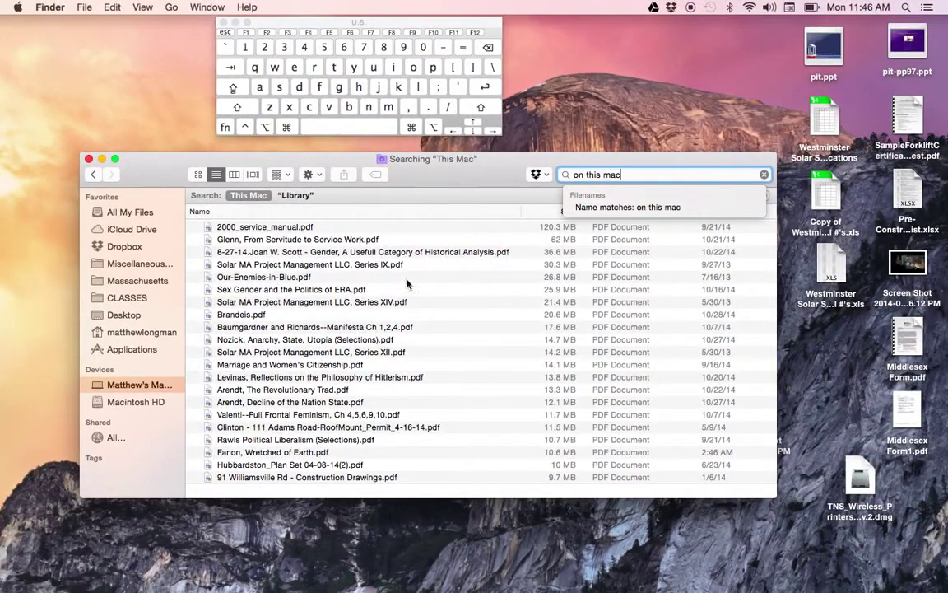
key(Return)
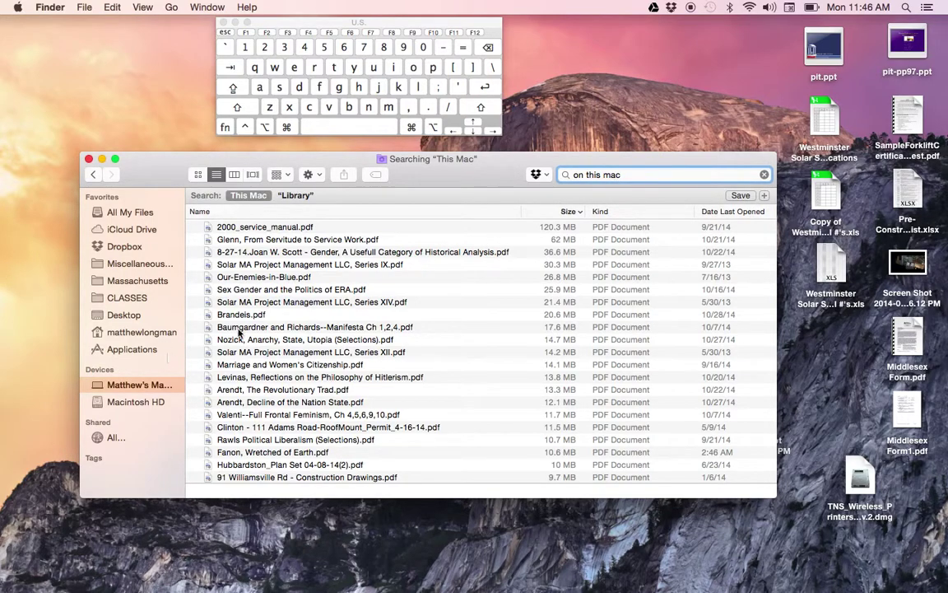
Step: Sort the search results by size, smallest first and then largest first, and select Marriage and Women's Citizenship.pdf
click(568, 212)
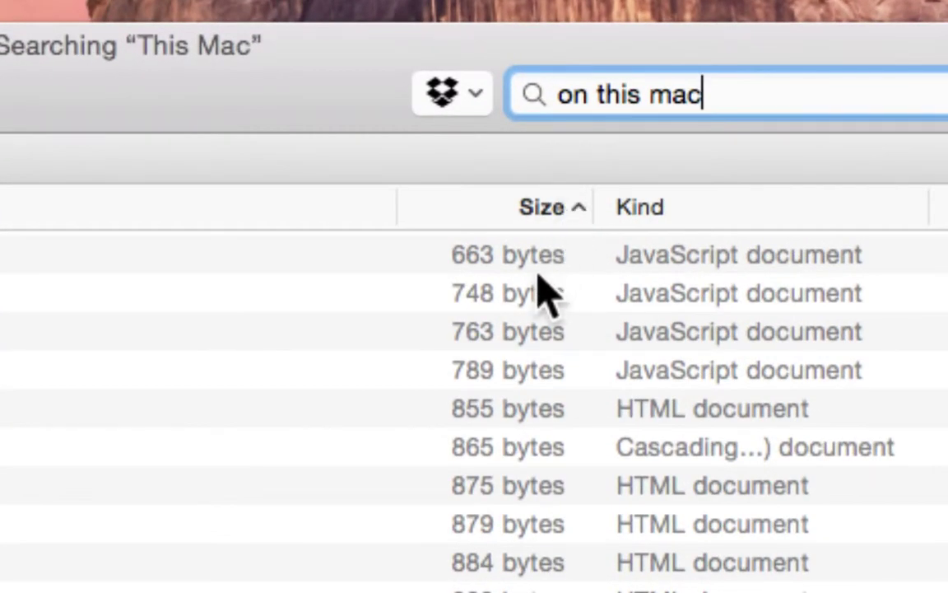
click(570, 211)
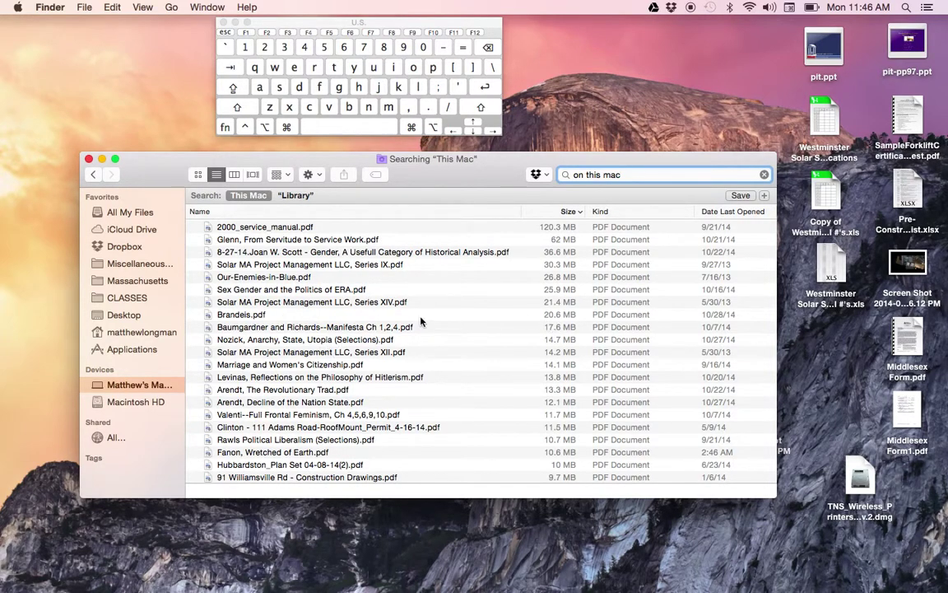
click(258, 251)
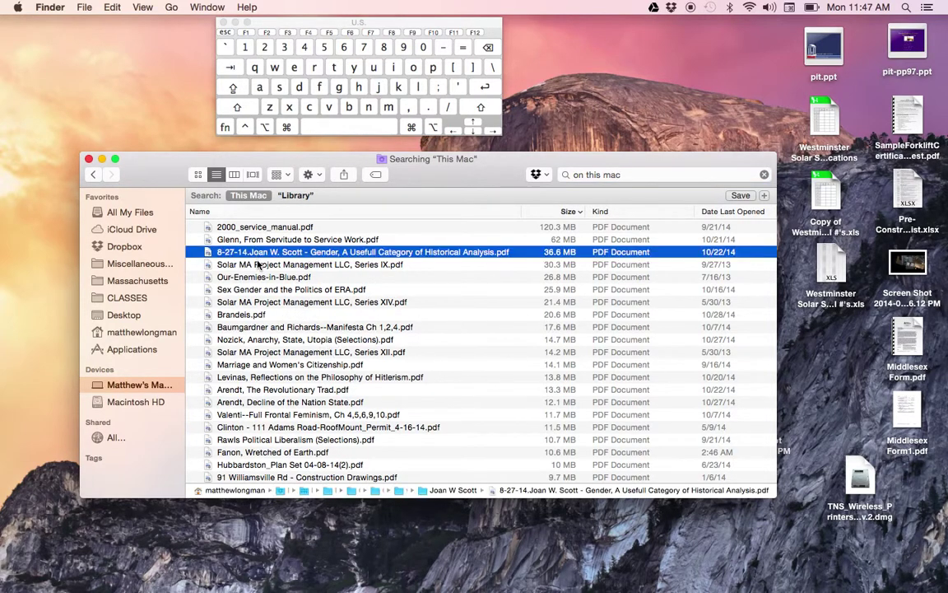
click(269, 301)
click(270, 364)
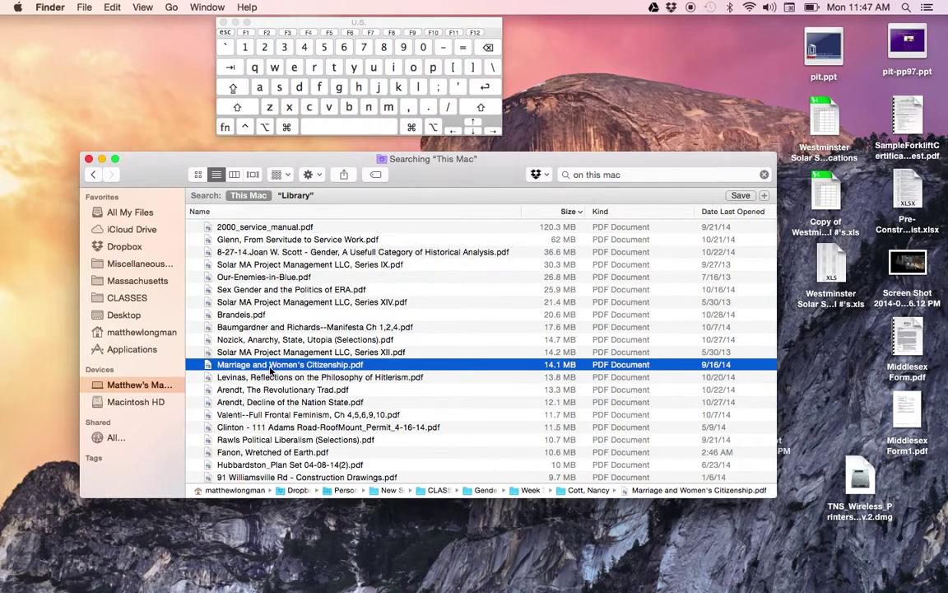
Step: Select Sex Gender and the Politics of ERA.pdf in the search results, view its shortcut actions and dismiss them
click(272, 290)
key(ctrl)
ctrl+click(280, 288)
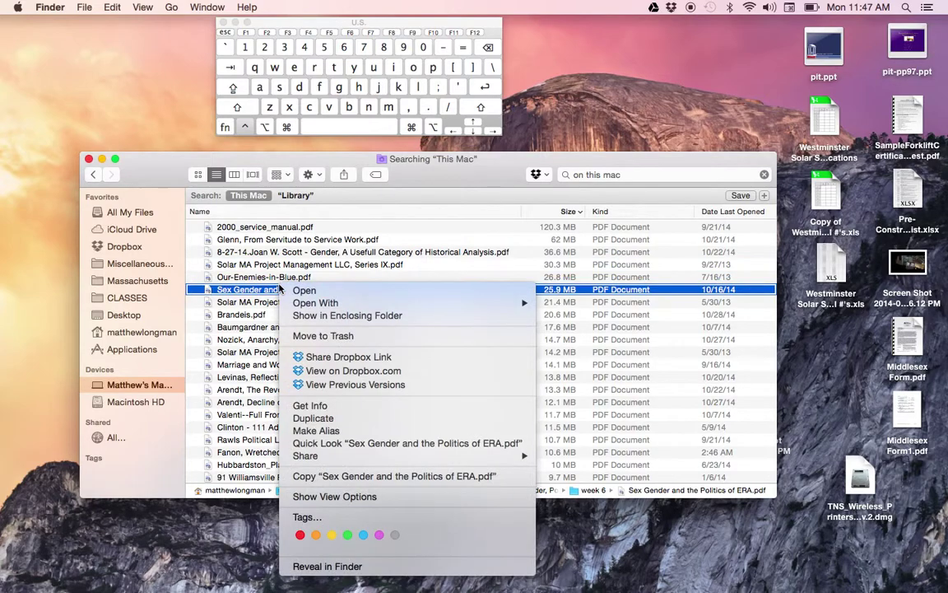
click(345, 267)
drag(359, 315, 375, 286)
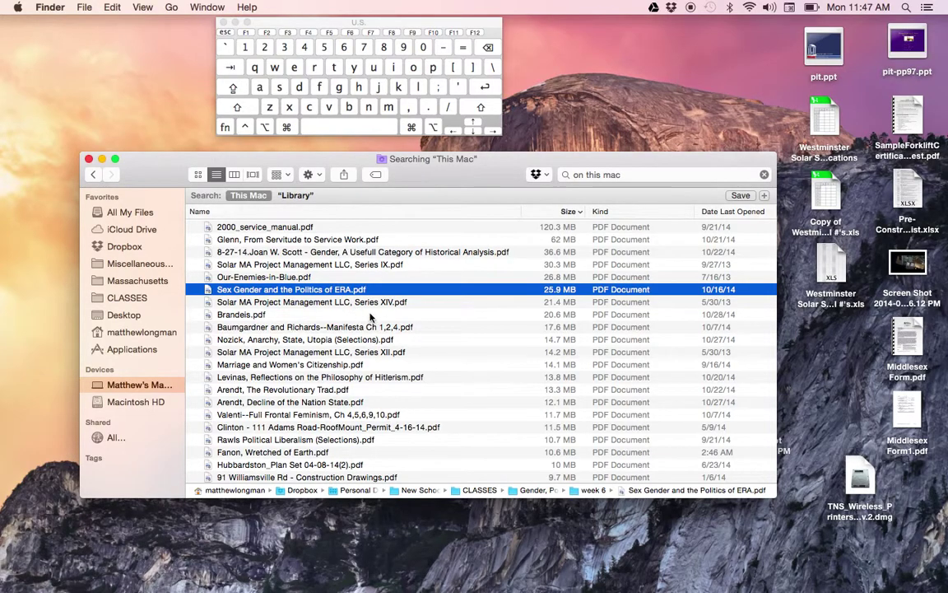
Step: Add the individual 36.6, 17.6, 14.2, 13.8 and 11.5 MB PDFs to the selection, leaving out the files between them
key(super)
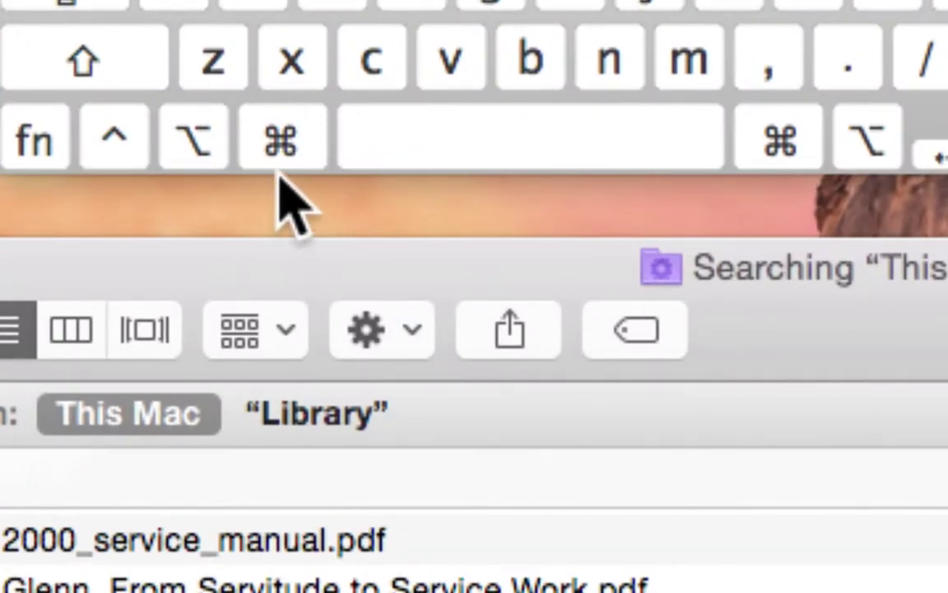
key(ctrl)
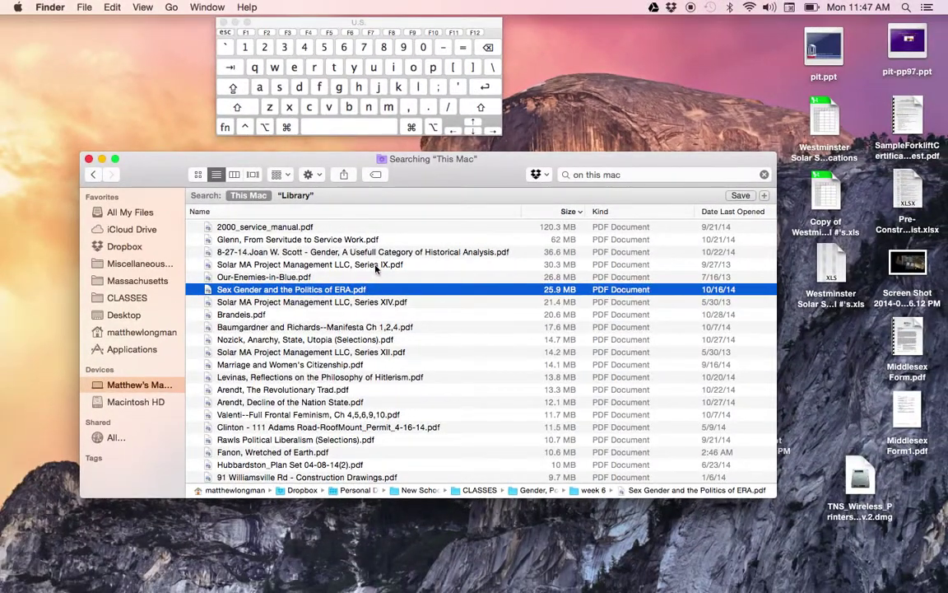
super+click(301, 376)
super+click(303, 327)
super+click(303, 351)
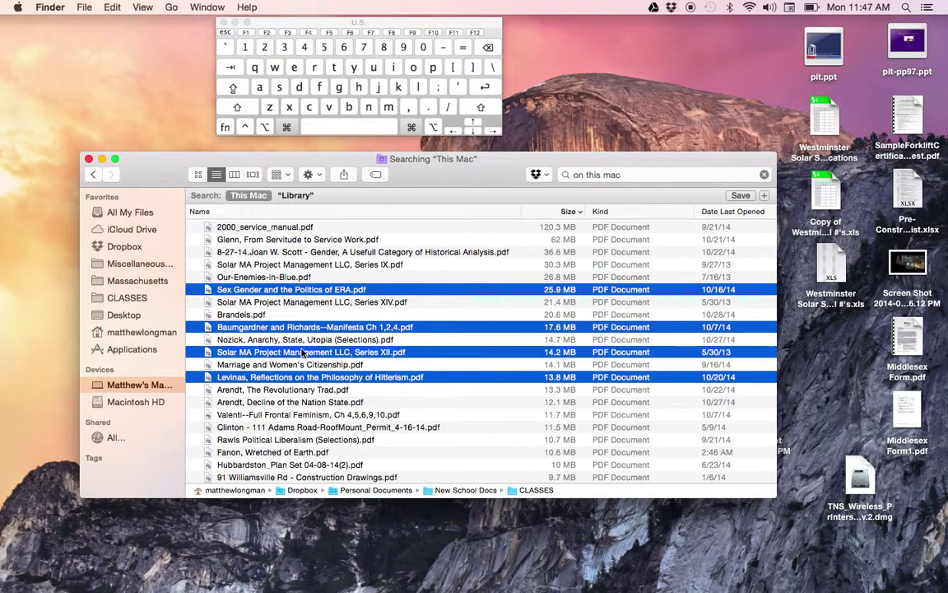
super+click(305, 253)
super+click(299, 428)
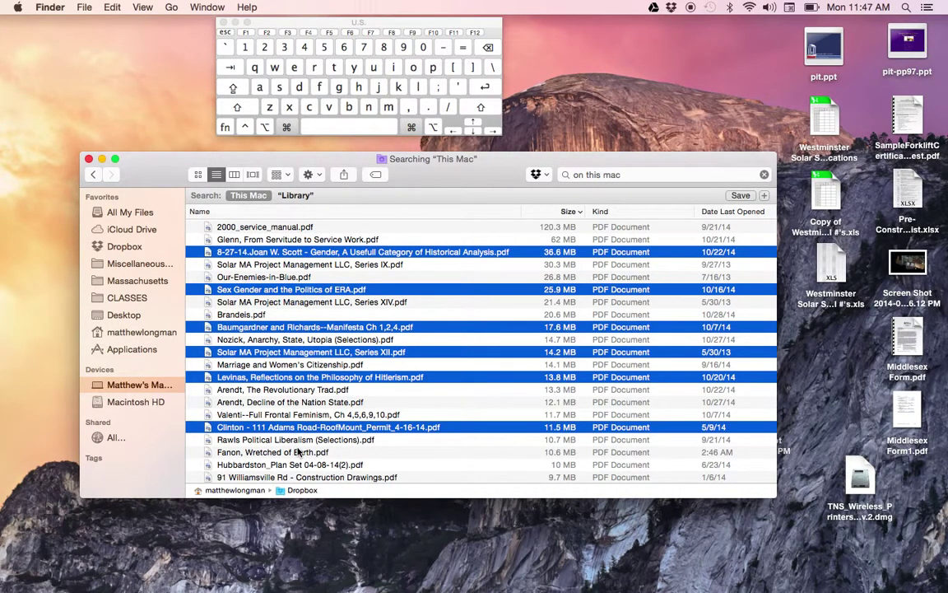
Step: View the shortcut actions for Arendt, Decline of the Nation State.pdf, and open and close Baumgardner and Richards--Manifesta Ch 1,2,4.pdf
click(304, 402)
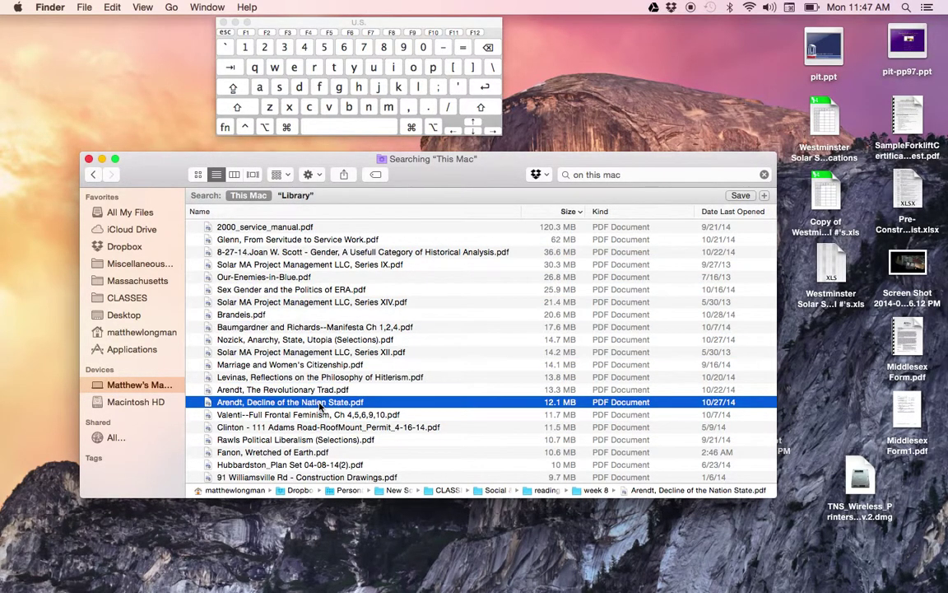
right_click(321, 404)
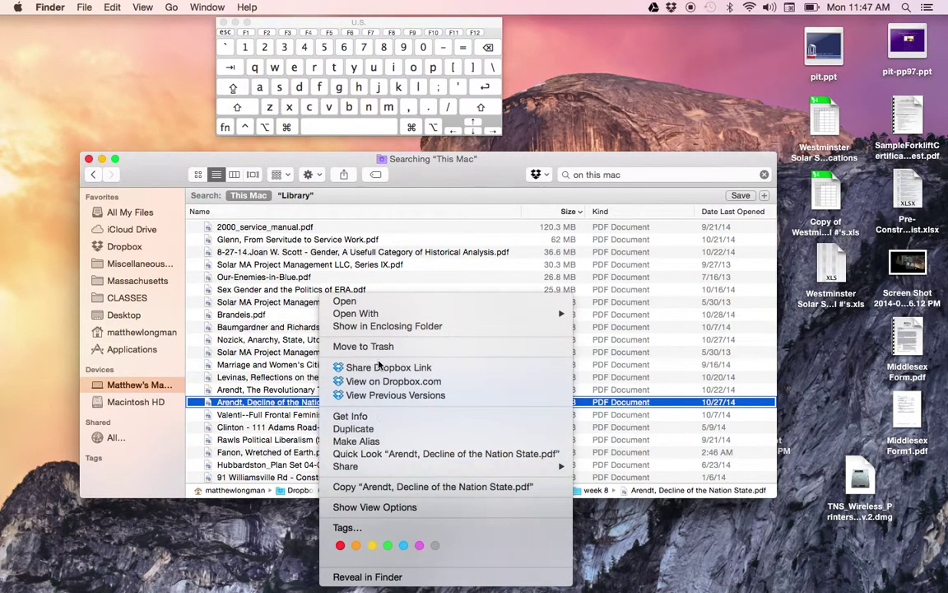
click(270, 328)
double_click(270, 329)
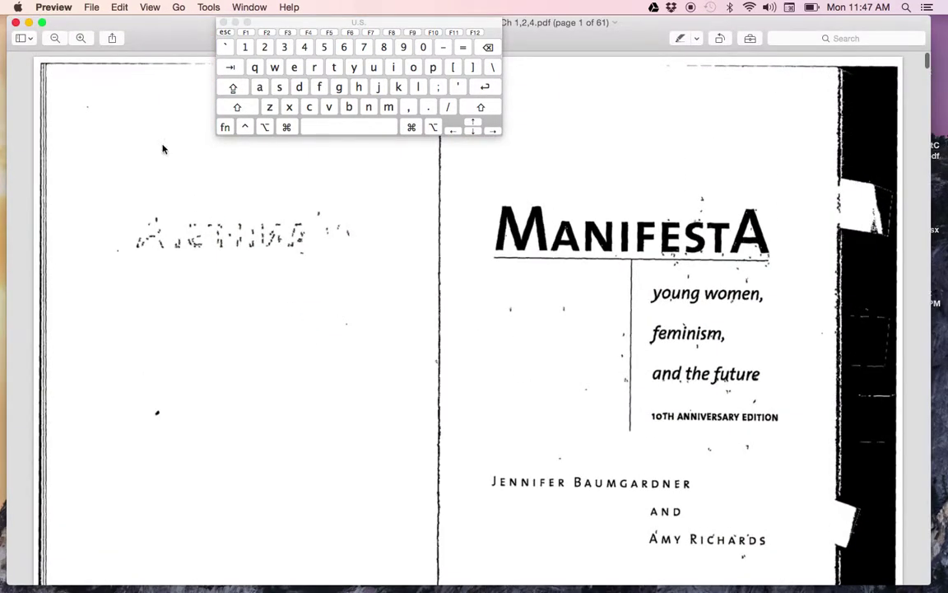
click(15, 23)
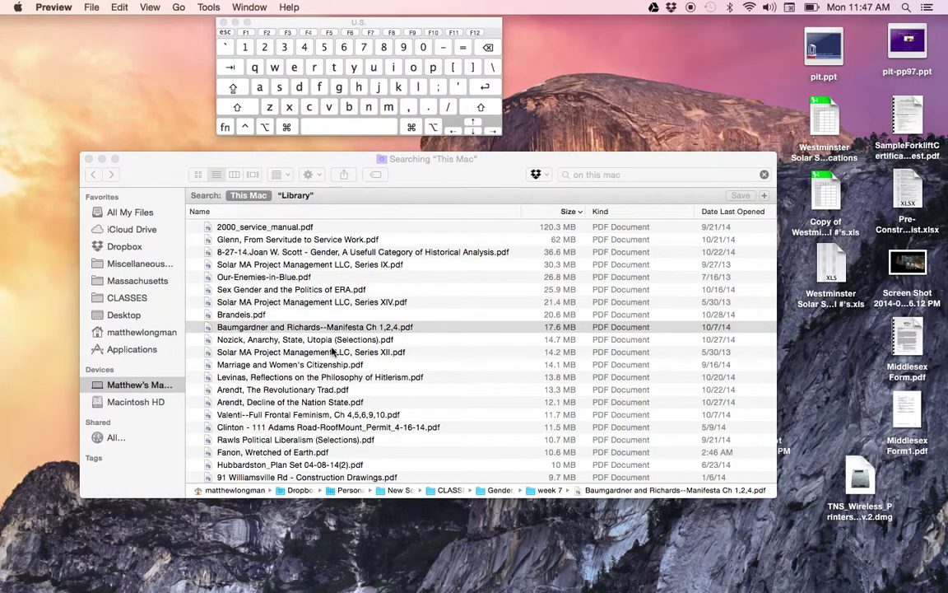
Step: Select the continuous range of files from Solar MA Project Management LLC, Series XII.pdf up to the 36.6 MB PDF
click(333, 351)
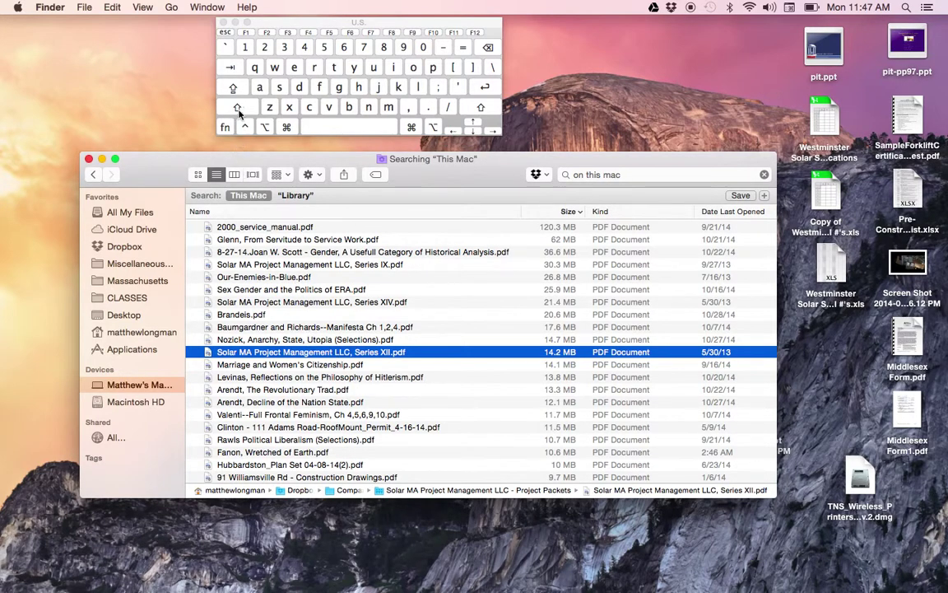
key(shift)
key(shift)
key(shift)
shift+click(246, 254)
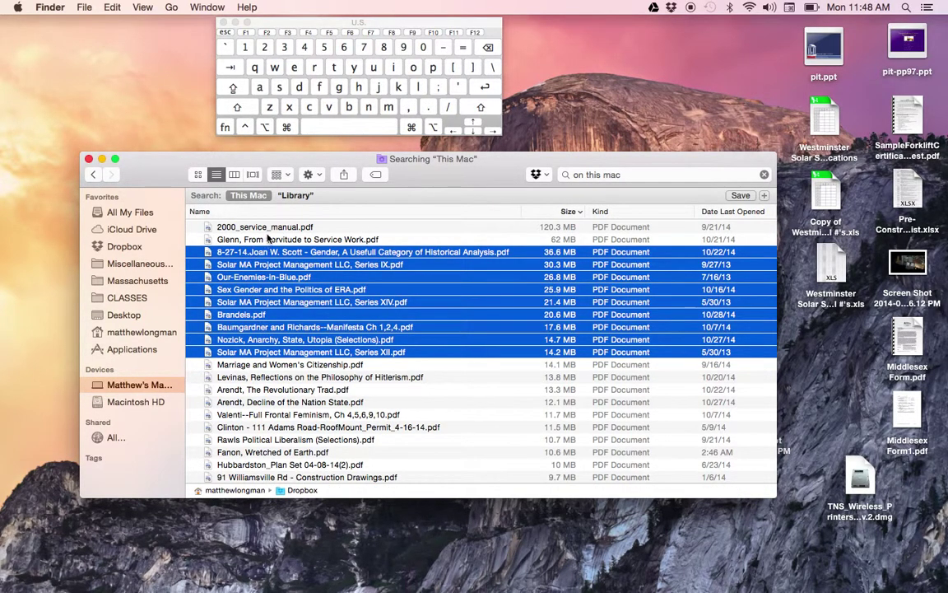
Step: Select the continuous range of files from 2000_service_manual.pdf down to the 11.5 MB Clinton RoofMount permit PDF
click(246, 227)
key(shift)
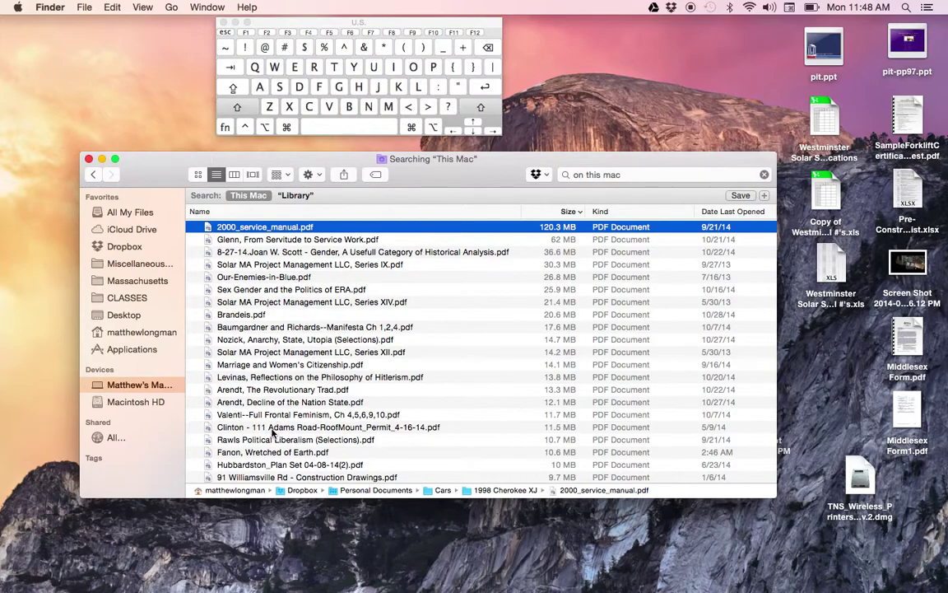
shift+click(271, 427)
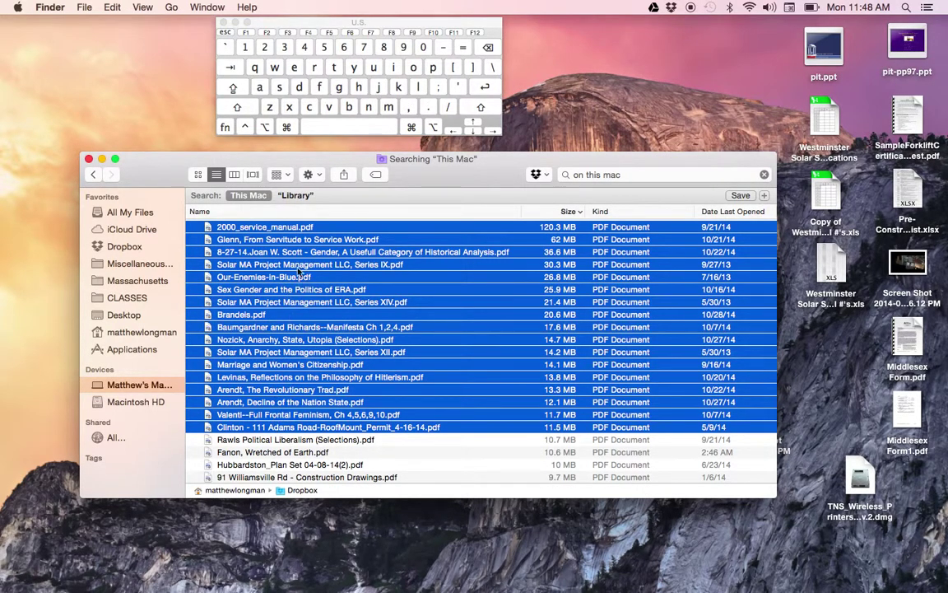
scroll(296, 354, down, 5)
scroll(294, 329, up, 5)
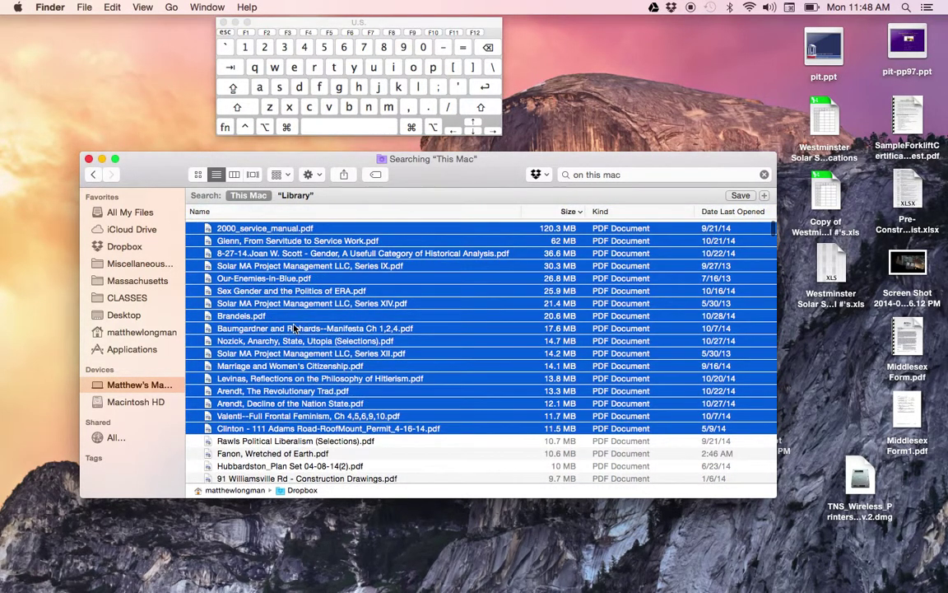
scroll(293, 313, down, 3)
scroll(290, 317, up, 3)
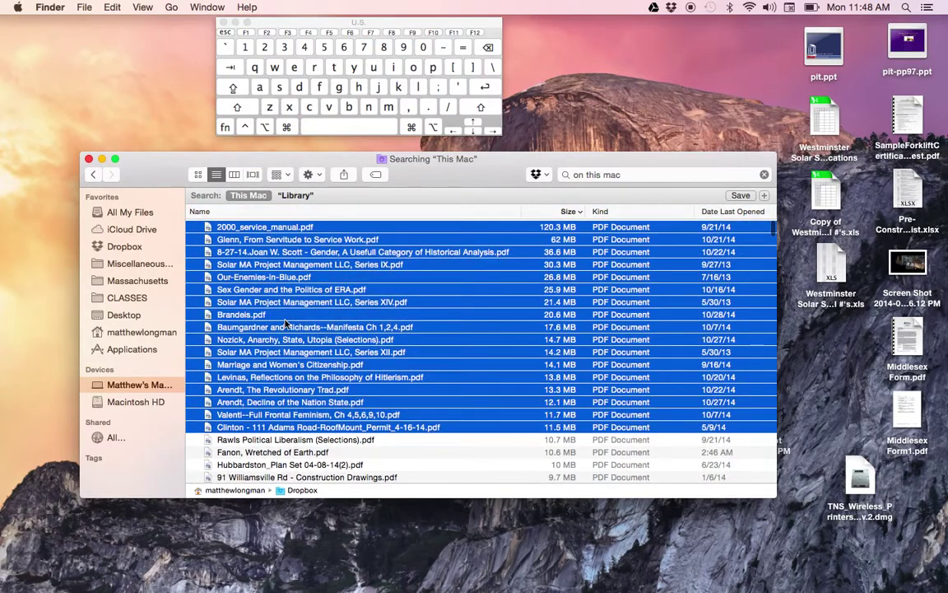
Step: Add Fanon, Wretched of Earth.pdf, the first and third 9.7 MB Construction Drawings files and 2860 Completed Project Submission.pdf to the selection
scroll(287, 321, down, 3)
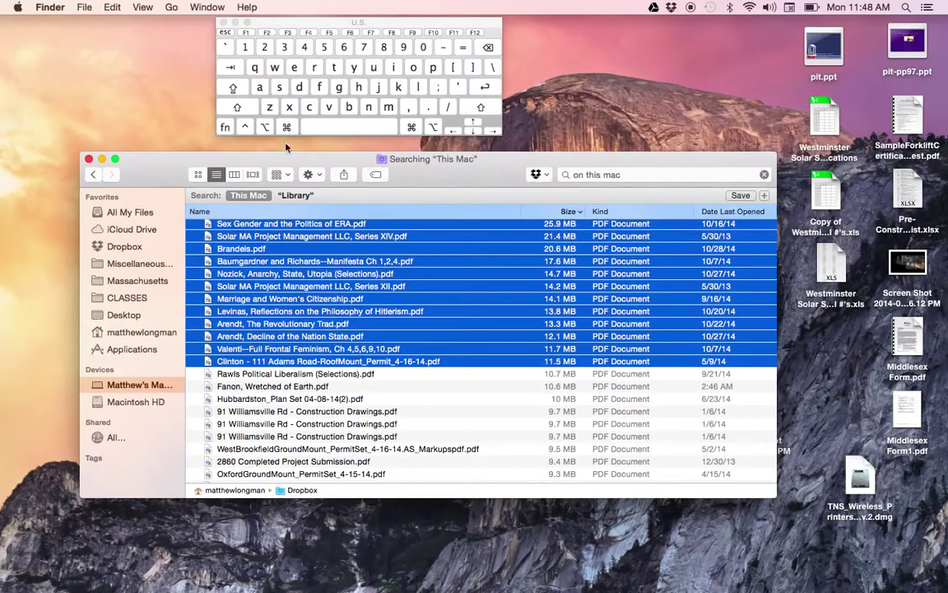
super+click(326, 436)
super+click(293, 386)
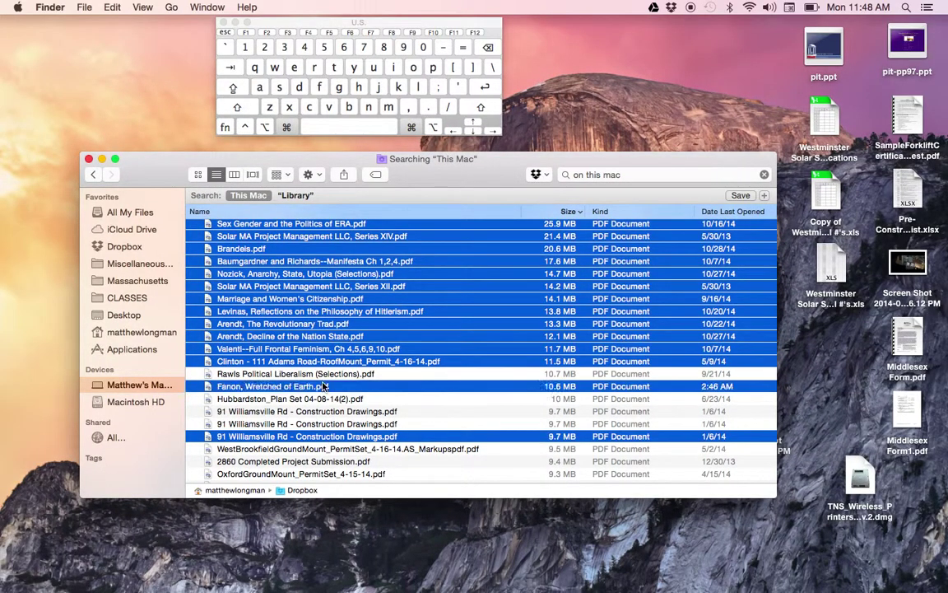
super+click(322, 411)
super+click(322, 462)
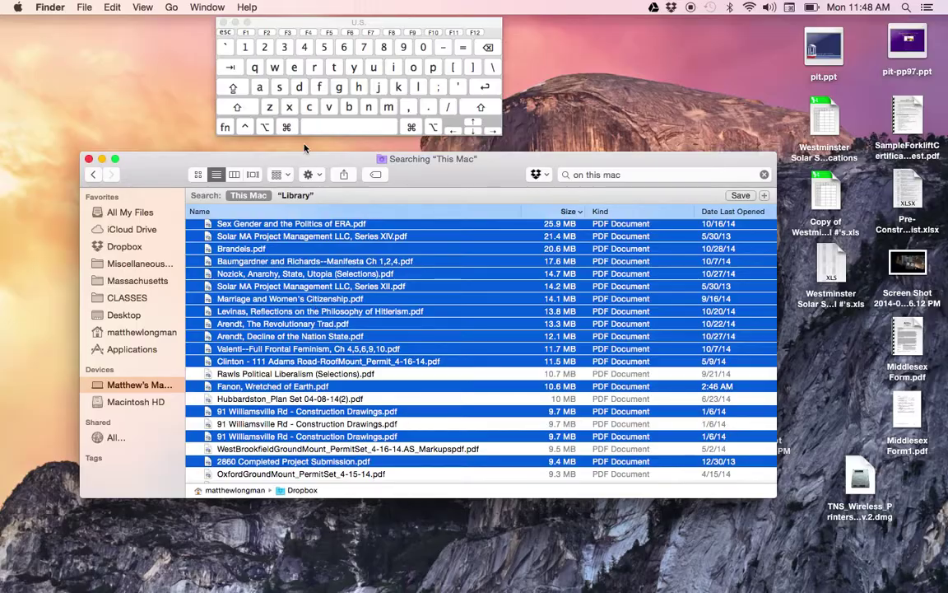
Step: View the Move to Trash option for the selected files, dismiss it, and select only Nozick, Anarchy, State, Utopia (Selections).pdf
scroll(237, 107, up, 5)
scroll(238, 115, up, 3)
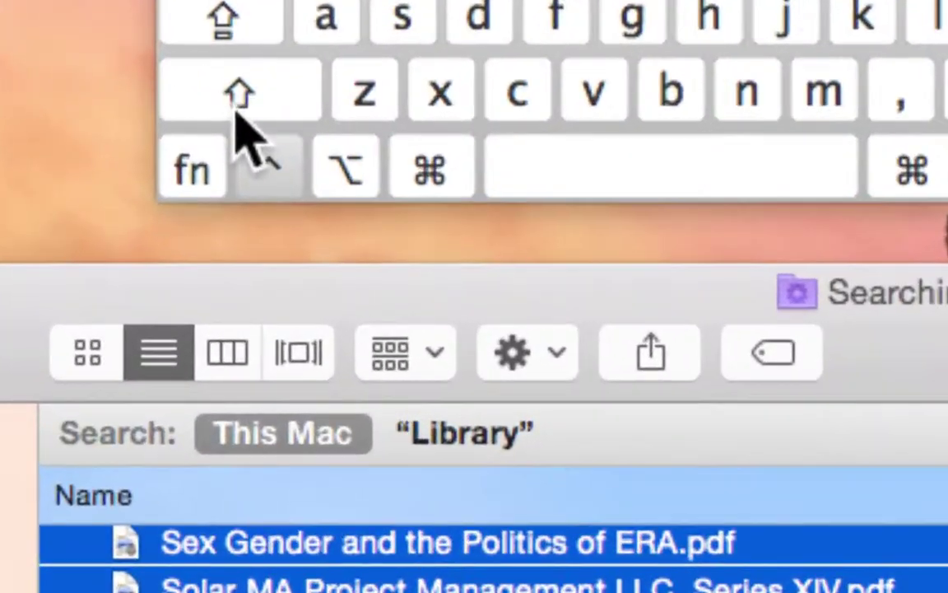
scroll(251, 147, down, 10)
scroll(266, 192, down, 5)
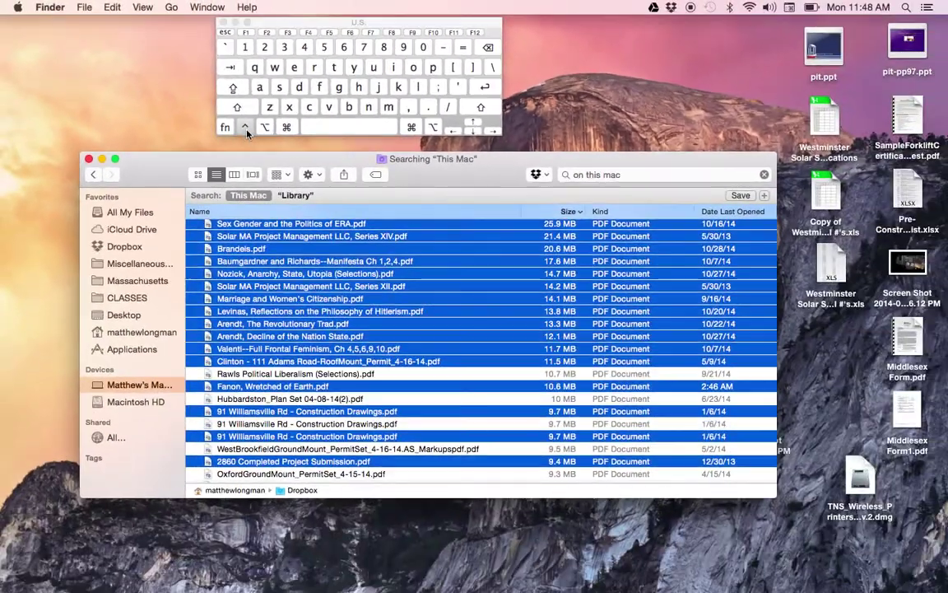
ctrl+click(339, 296)
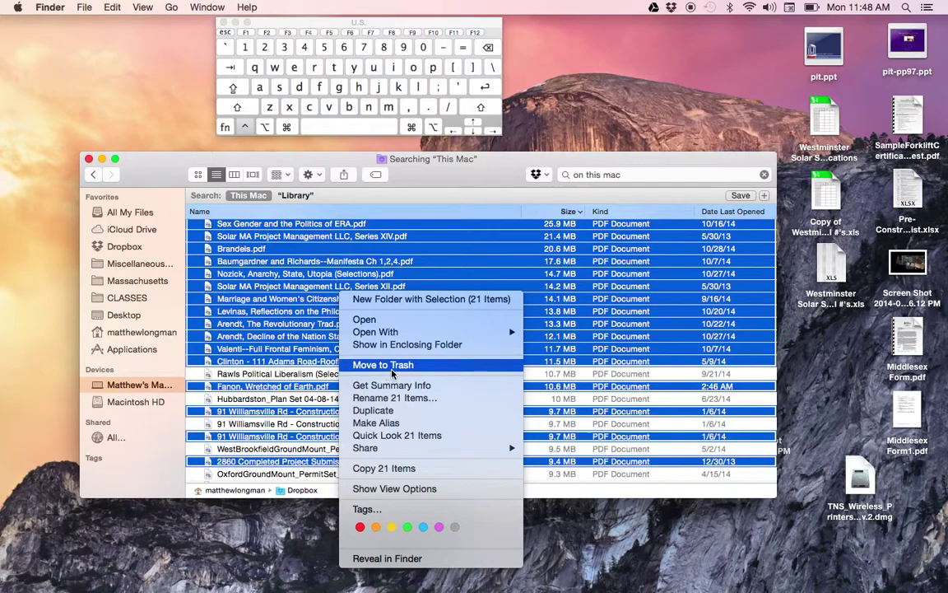
click(298, 280)
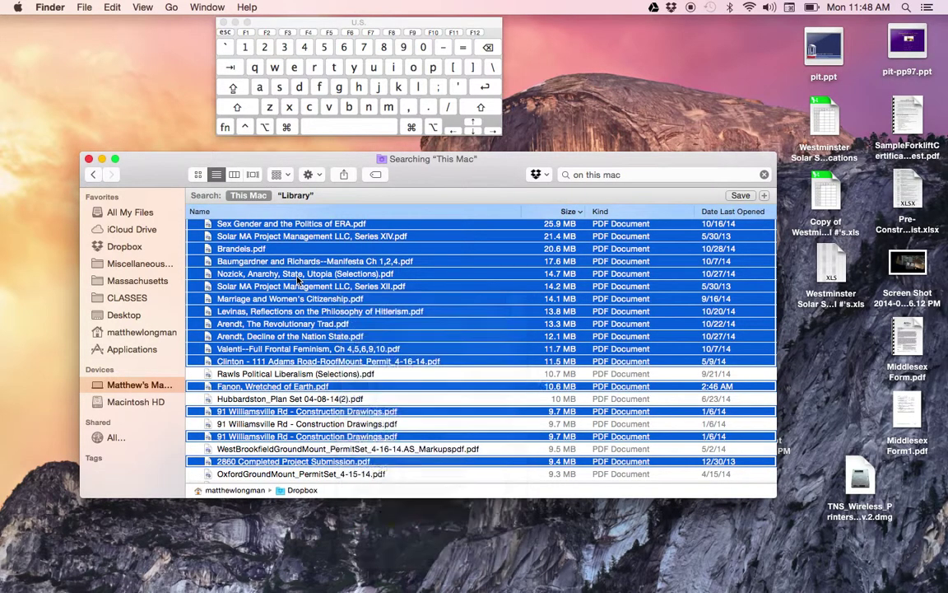
click(298, 276)
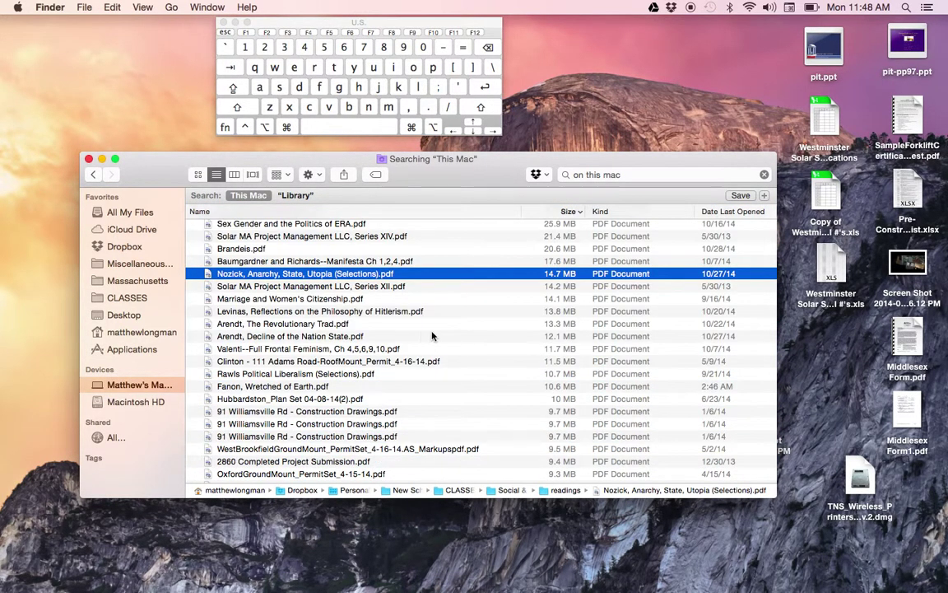
Step: View the Trash's Empty Trash option without using it, and close the search results window
mouse_move(757, 580)
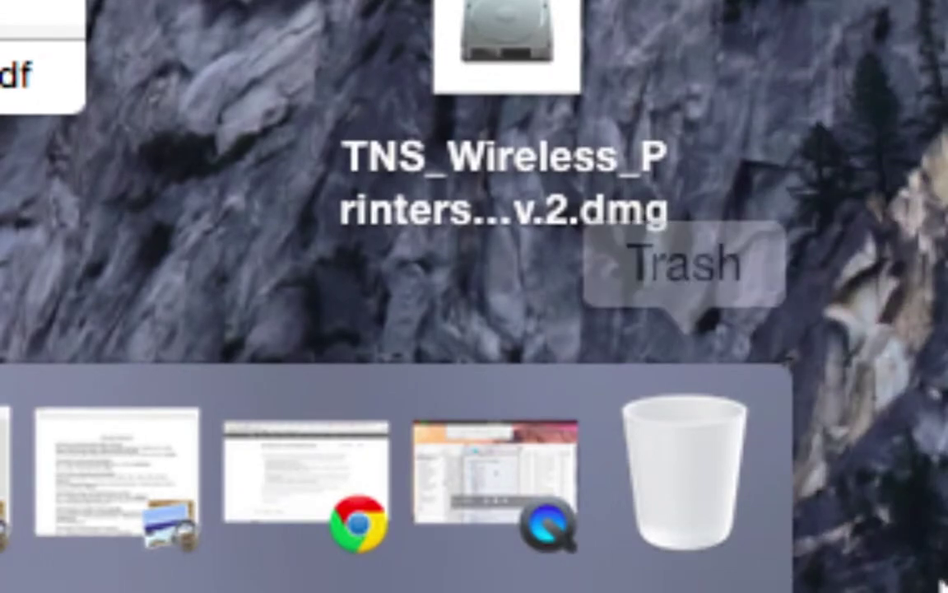
right_click(684, 455)
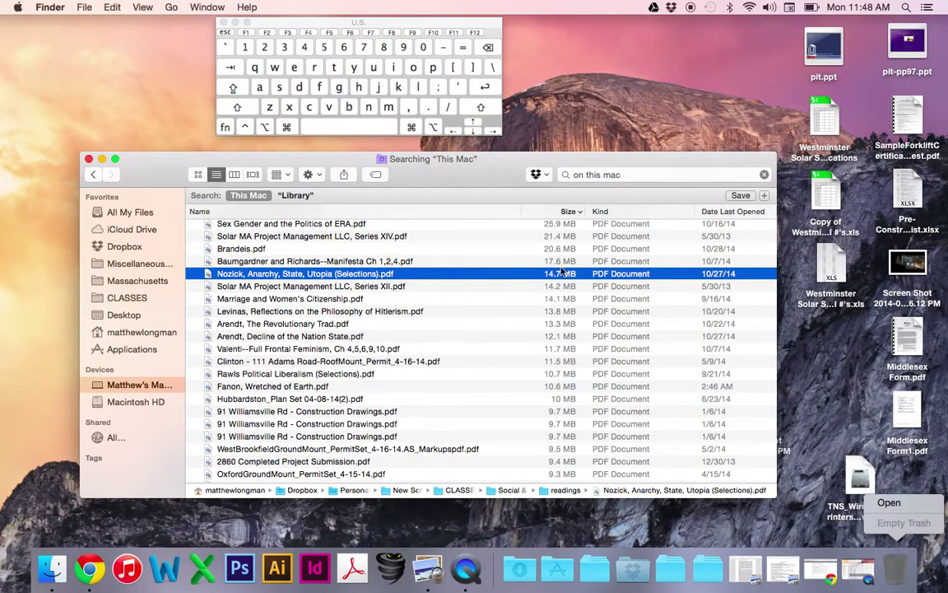
click(481, 179)
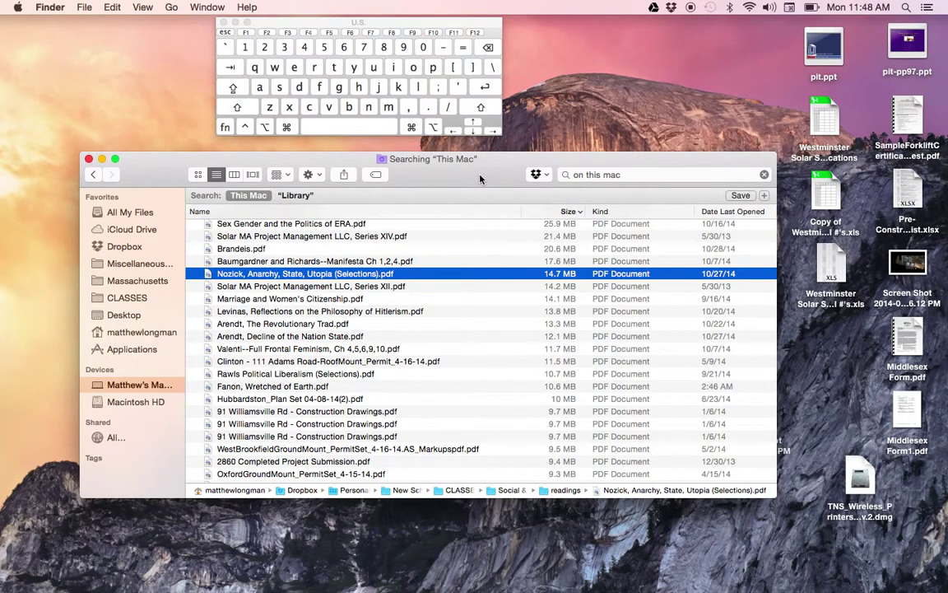
click(88, 158)
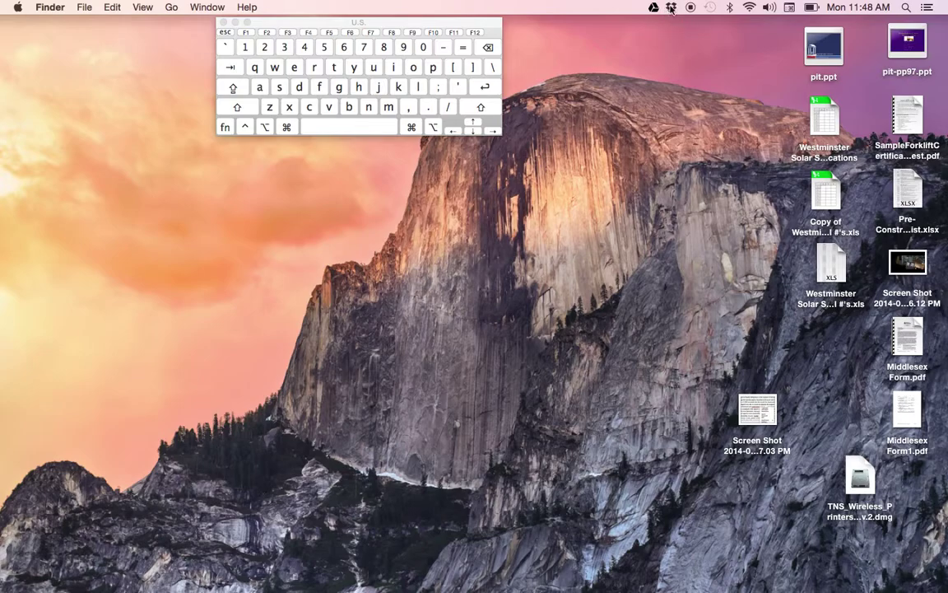
Step: Check the Dropbox account's used space and its Get More Space option, and dismiss the options
scroll(670, 14, up, 10)
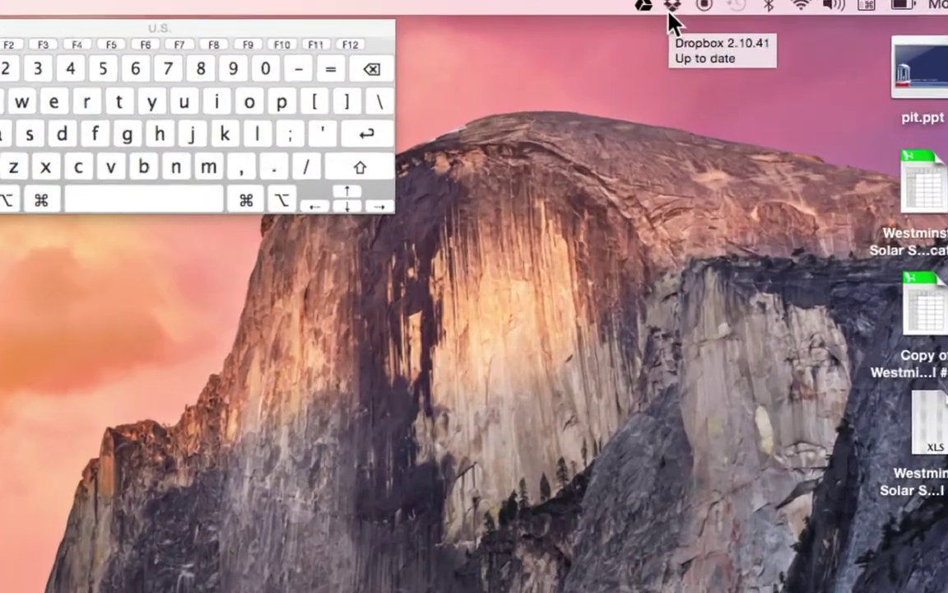
scroll(669, 17, down, 5)
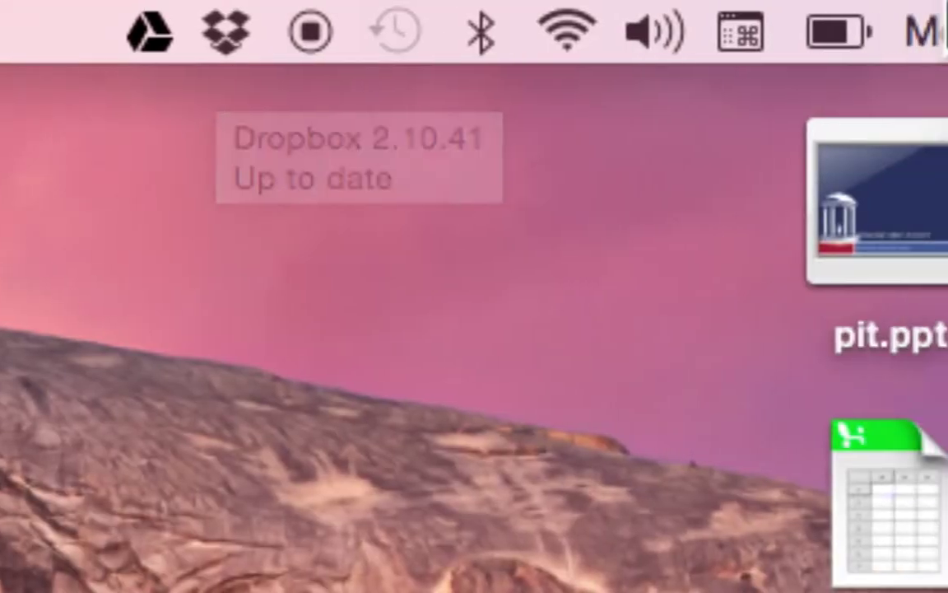
click(232, 51)
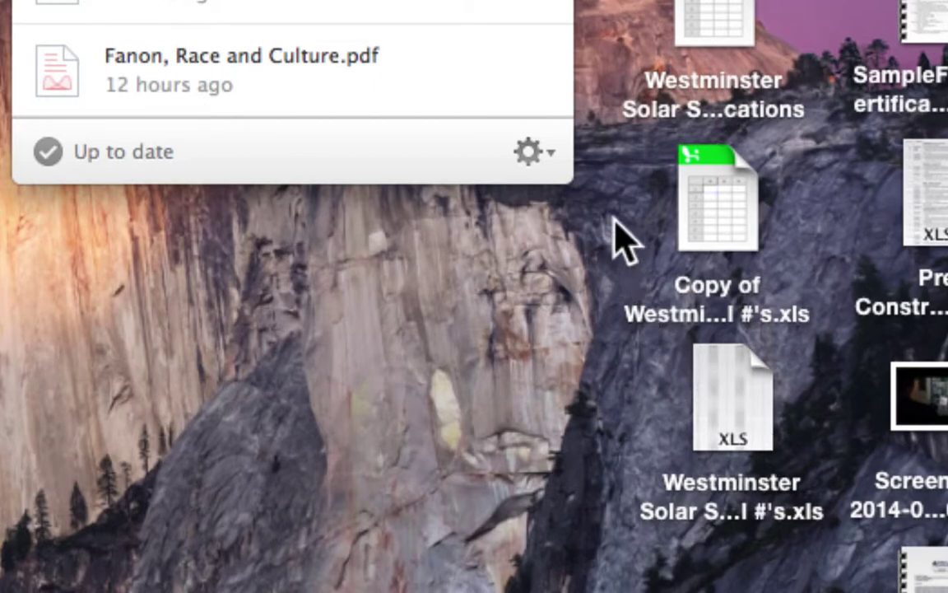
click(528, 151)
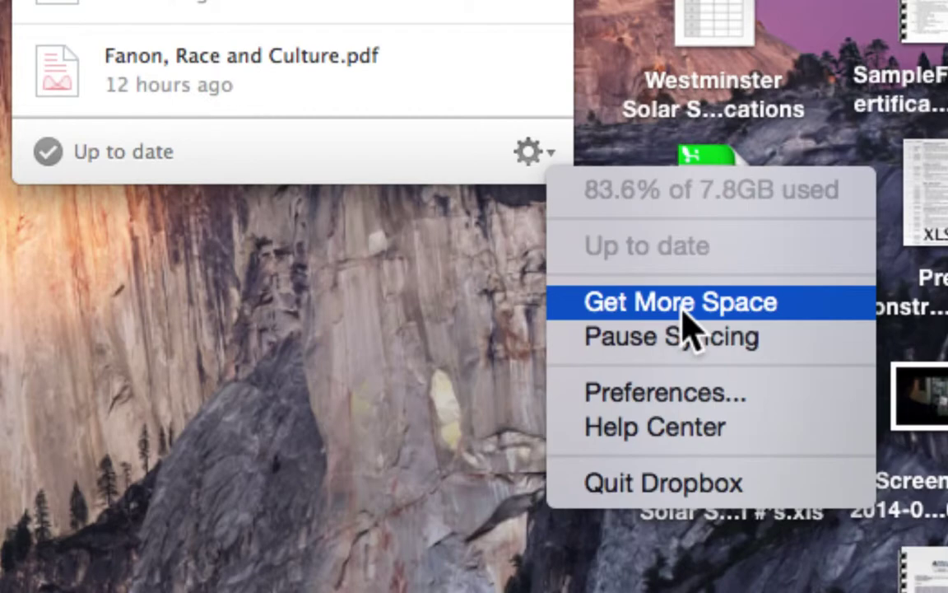
click(428, 151)
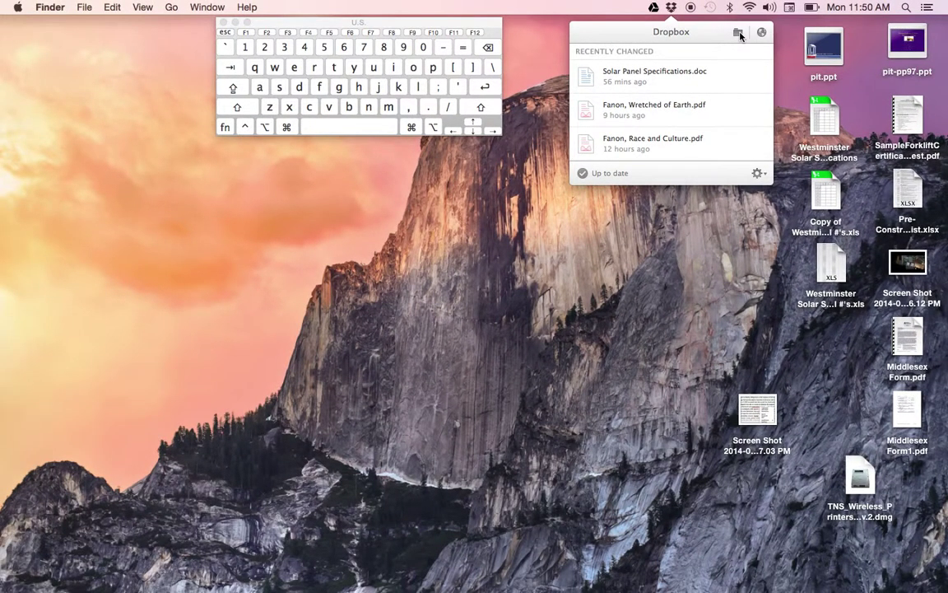
Step: Open the Dropbox folder in Finder and show the contents of its Company folder
click(739, 33)
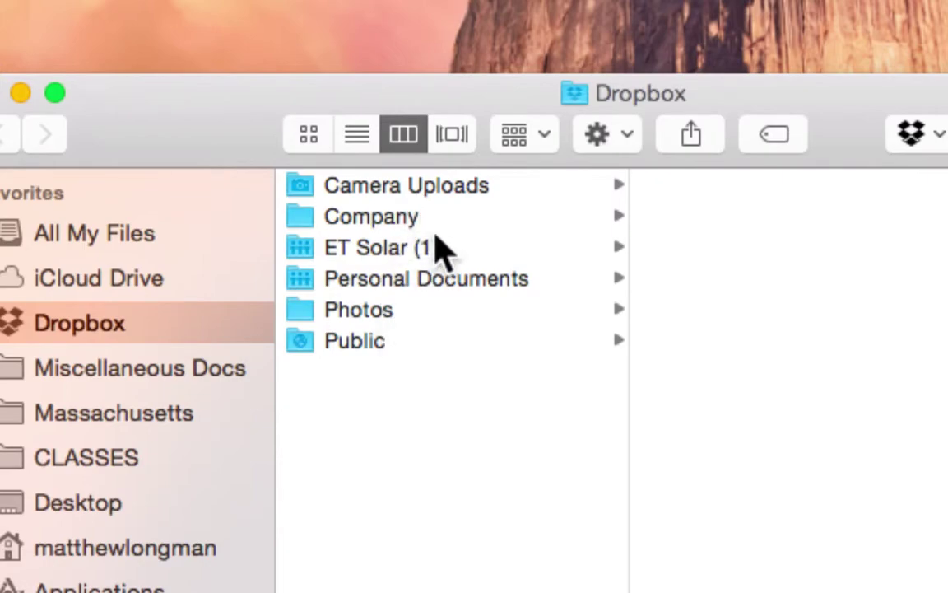
click(395, 218)
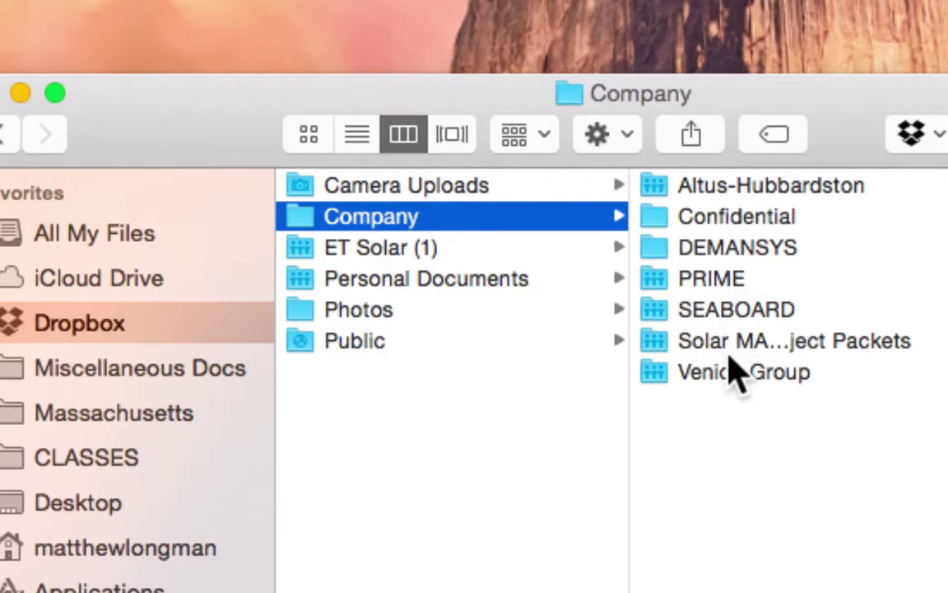
Step: Show the SEABOARD folder inside Company as a list and expand its Interconnection Status subfolder
click(736, 317)
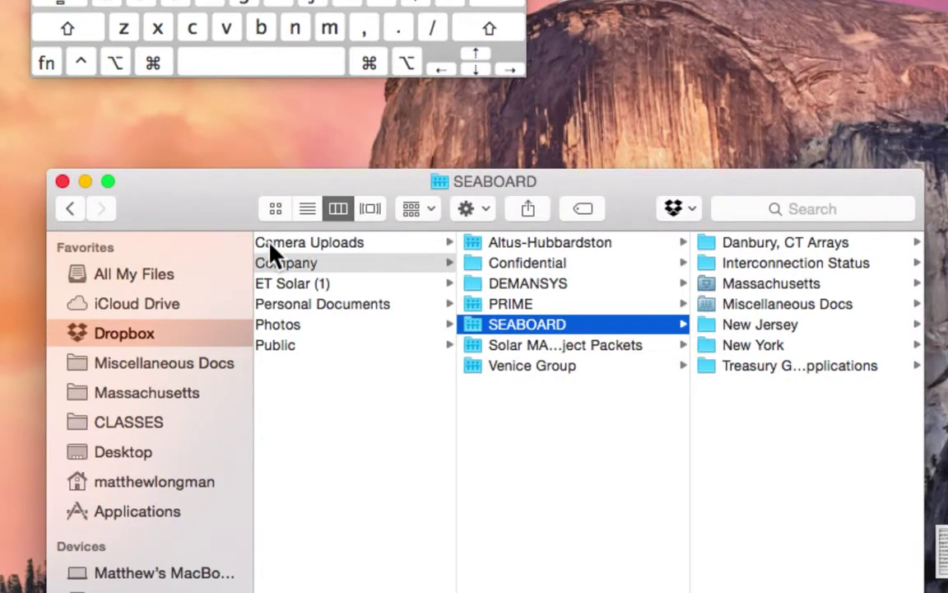
click(308, 209)
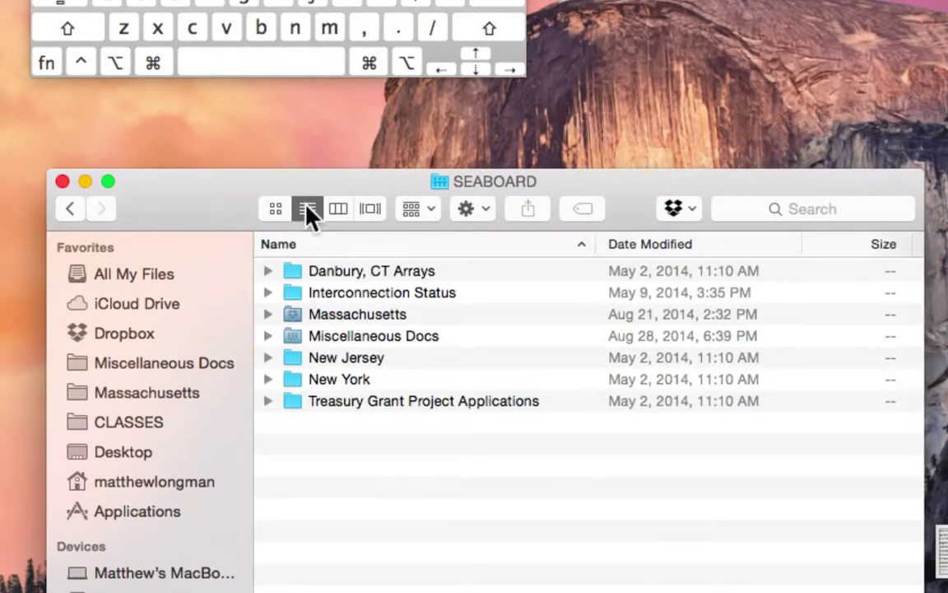
click(268, 294)
scroll(346, 300, right, 2)
scroll(350, 304, left, 2)
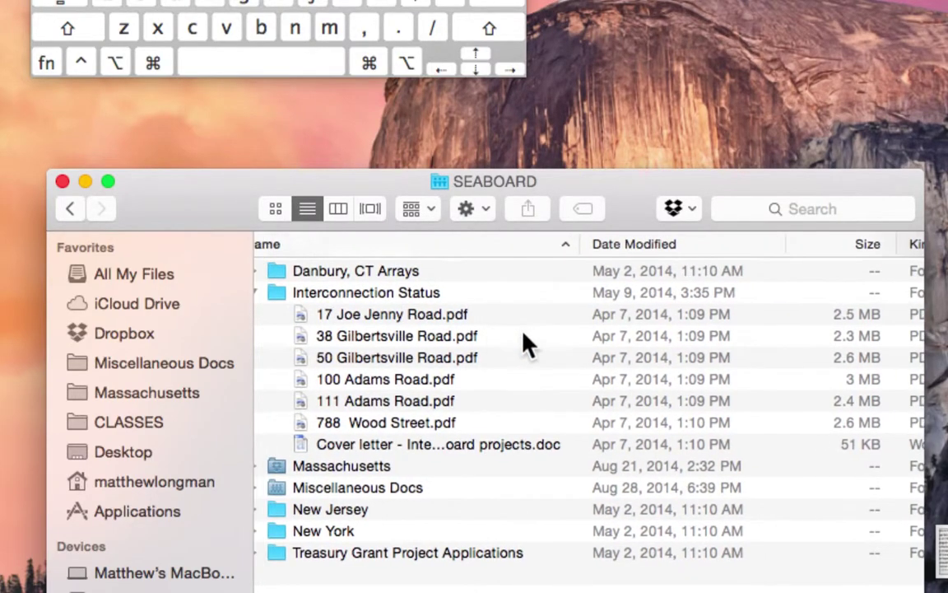
Step: Select the 3 MB PDF in Interconnection Status and sort the SEABOARD list by size, largest first
click(379, 301)
click(381, 339)
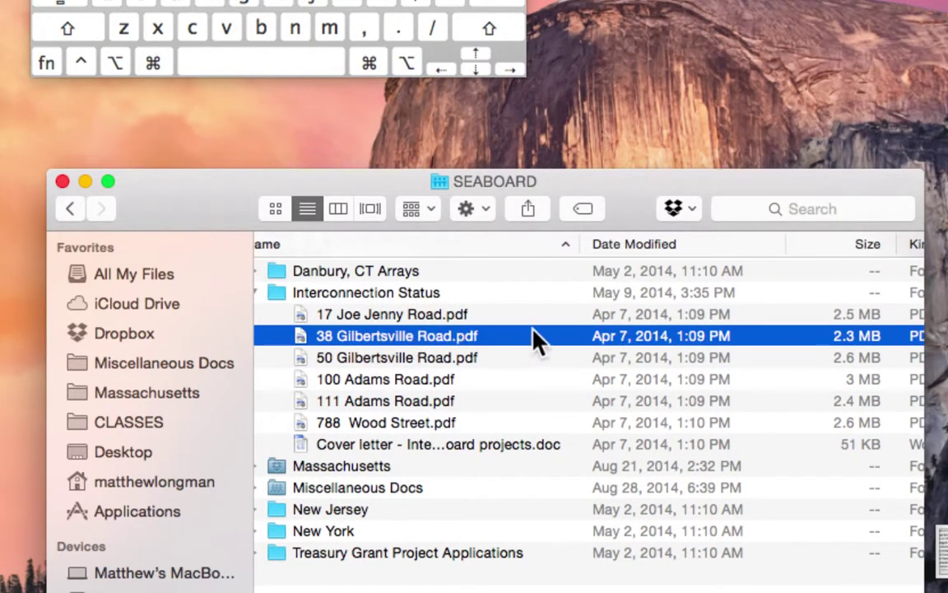
click(428, 378)
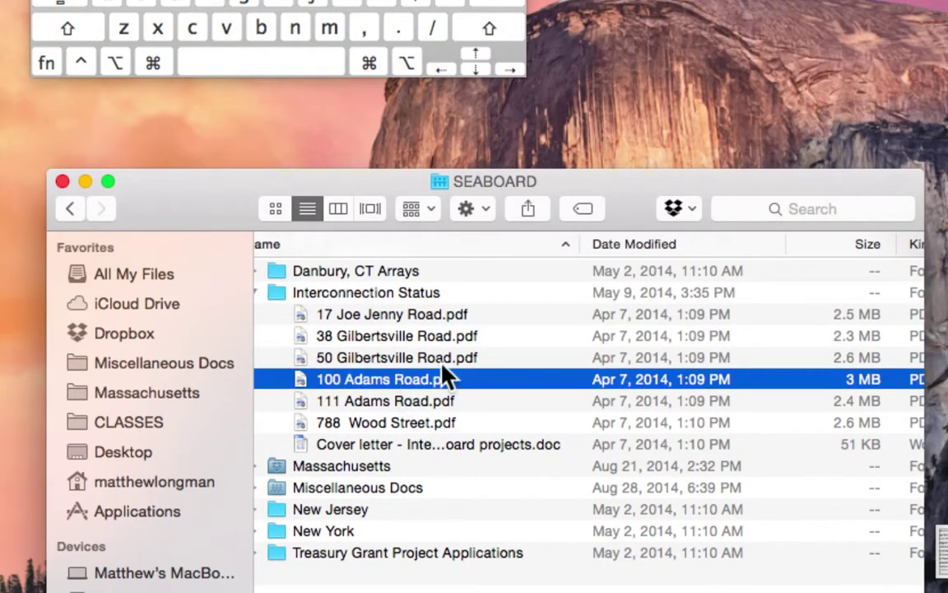
click(884, 244)
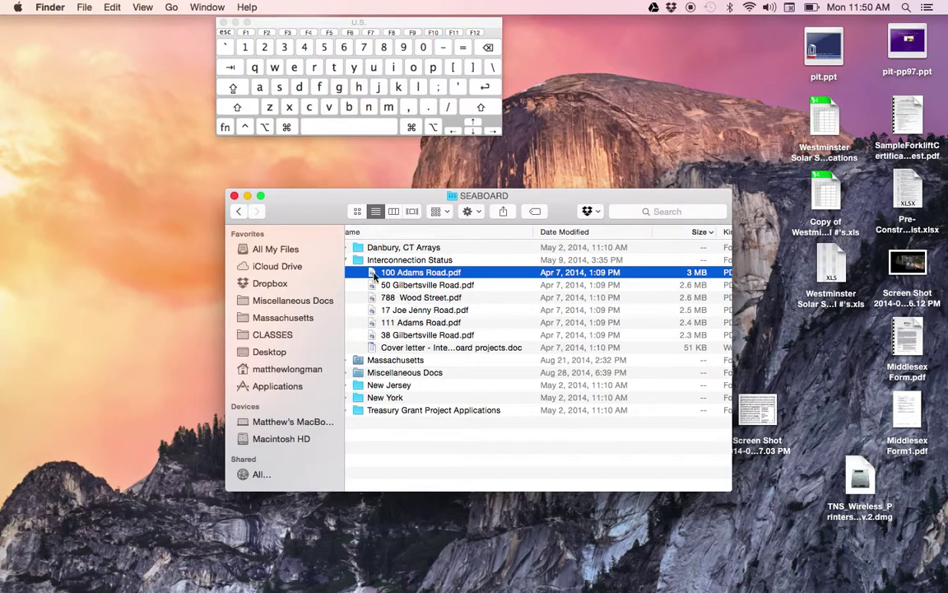
Step: Switch the Finder window back to column view and return to the top level of the Dropbox folder
click(393, 213)
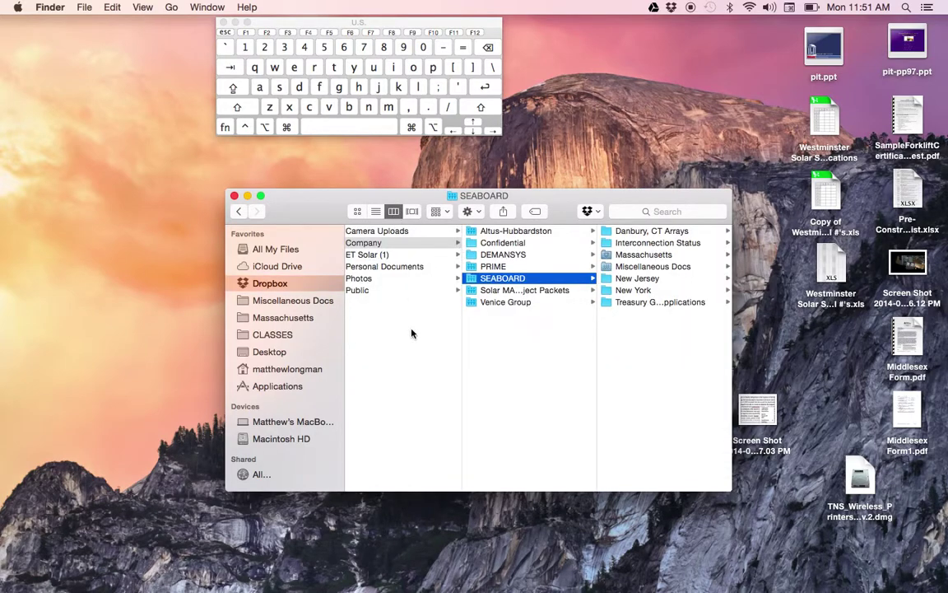
scroll(413, 333, left, 2)
scroll(412, 332, right, 2)
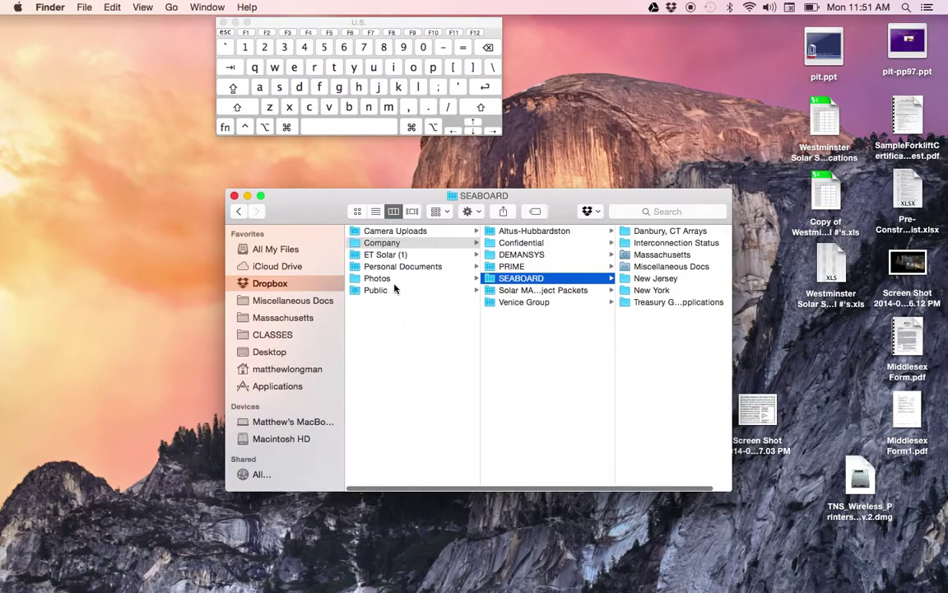
click(288, 284)
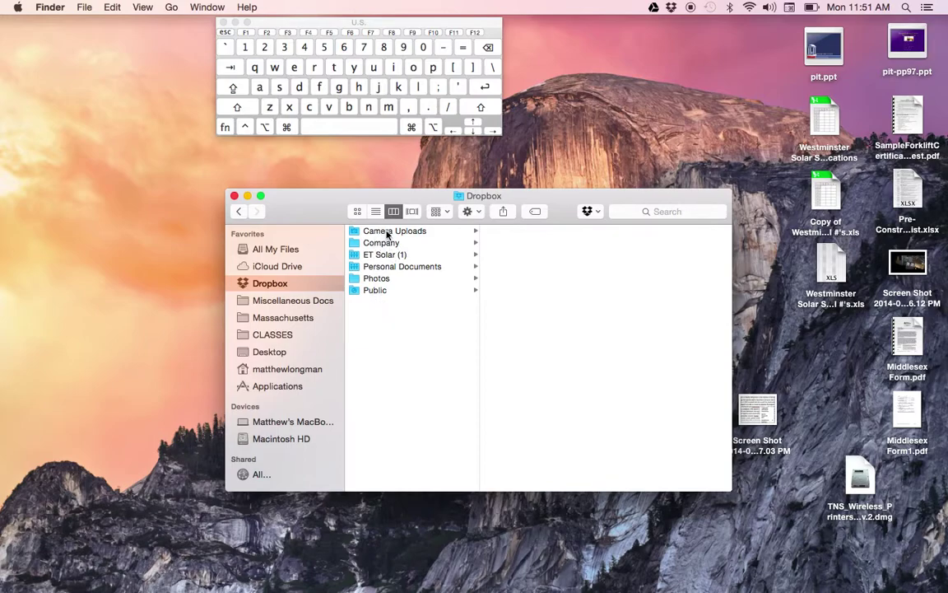
Step: Look into Dropbox's Camera Uploads, Photos and Public folders, and look through all the image files in Camera Uploads
click(389, 233)
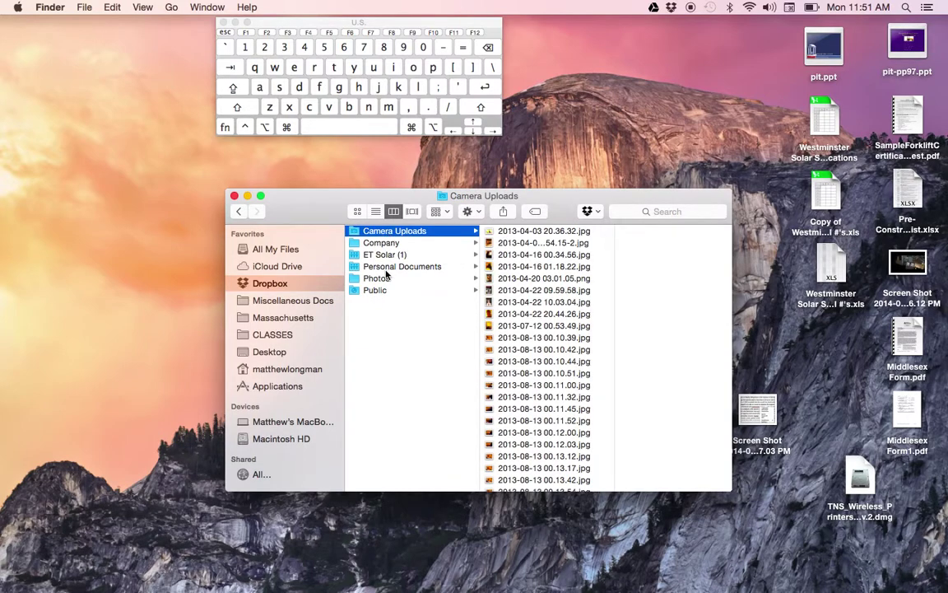
click(384, 279)
click(383, 291)
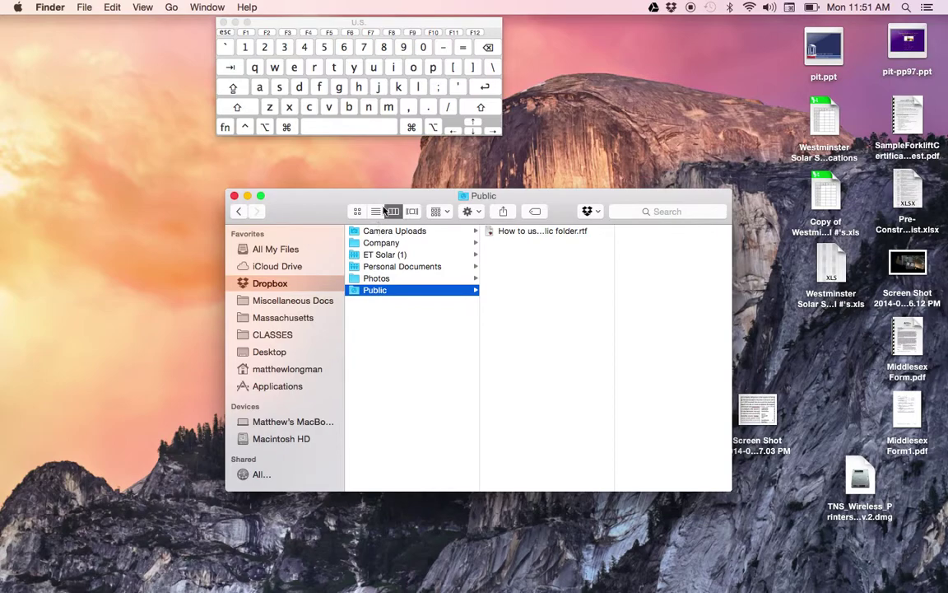
click(389, 233)
scroll(557, 286, down, 5)
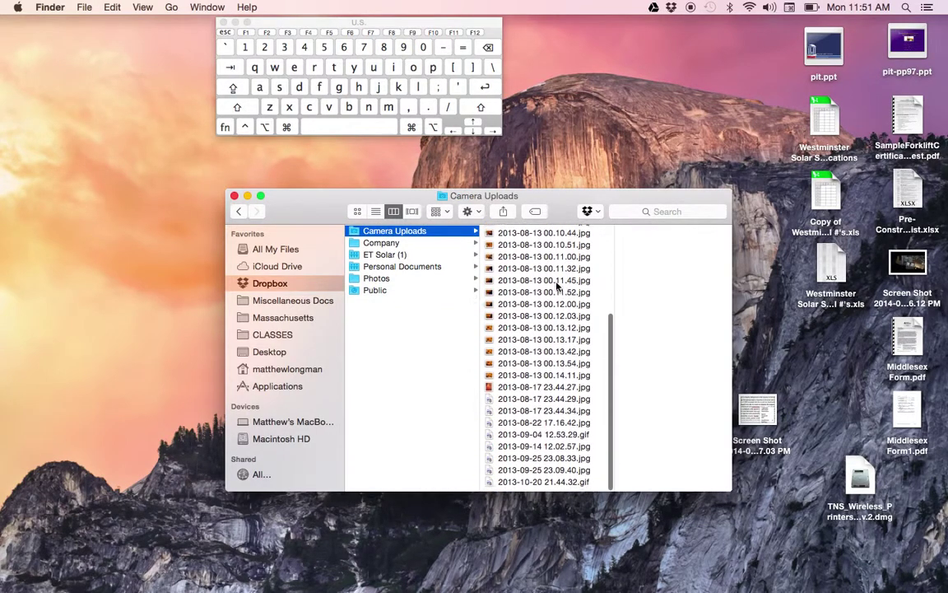
scroll(557, 285, up, 5)
scroll(558, 286, down, 5)
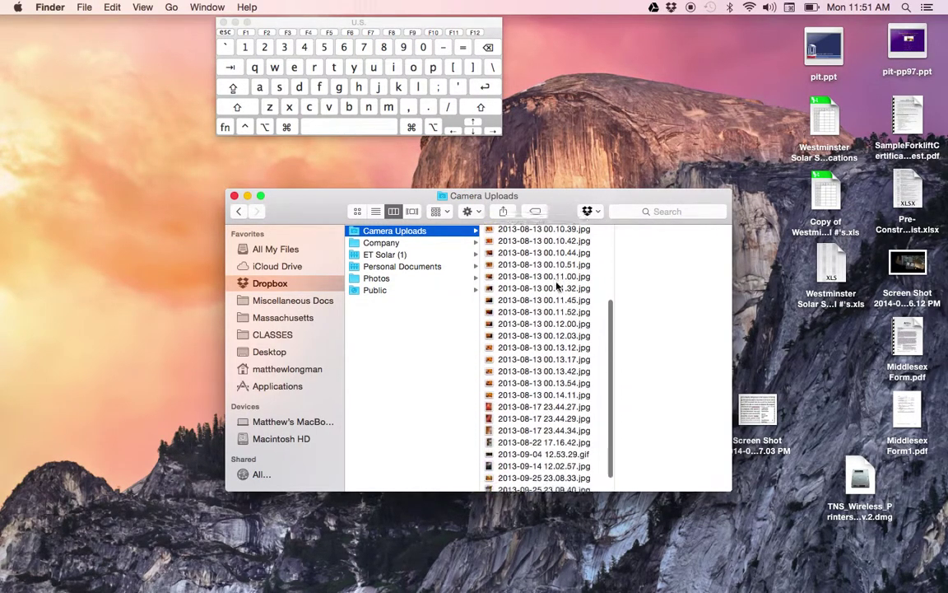
scroll(558, 286, up, 5)
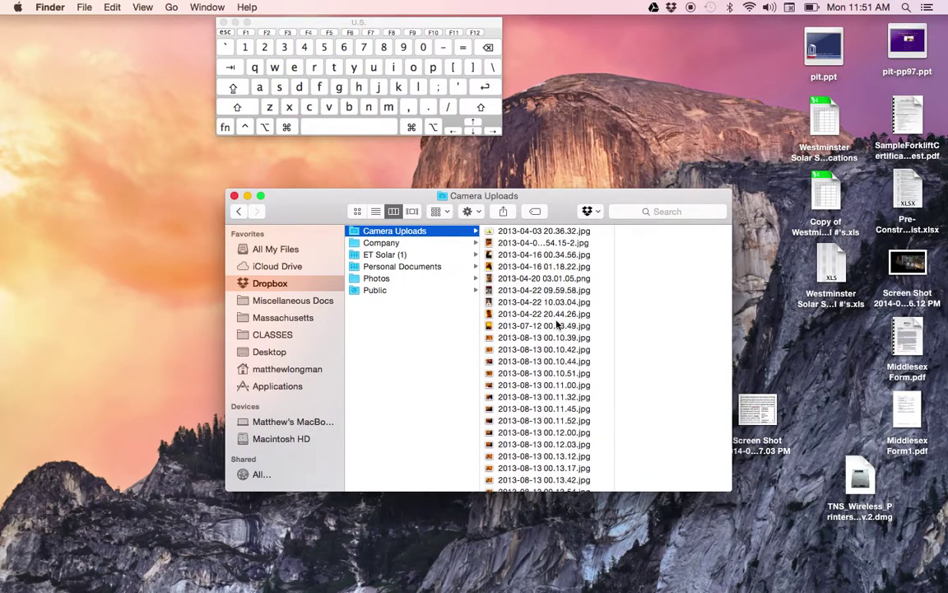
Step: Select all Camera Uploads files from 2013-04-03 20.36.32.jpg to 2013-10-20 21.44.32.gif, and clear the selection
click(531, 236)
scroll(531, 461, down, 5)
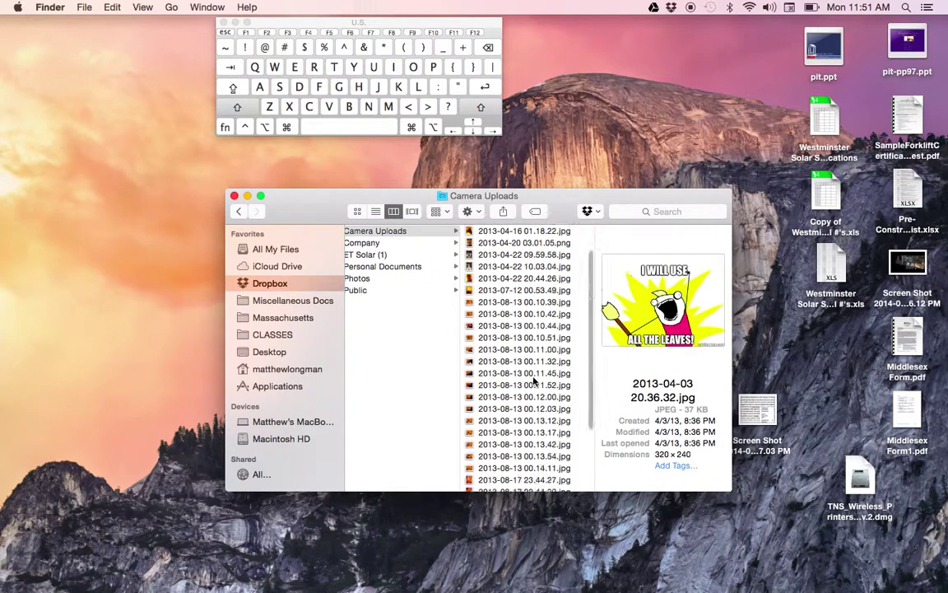
shift+click(530, 485)
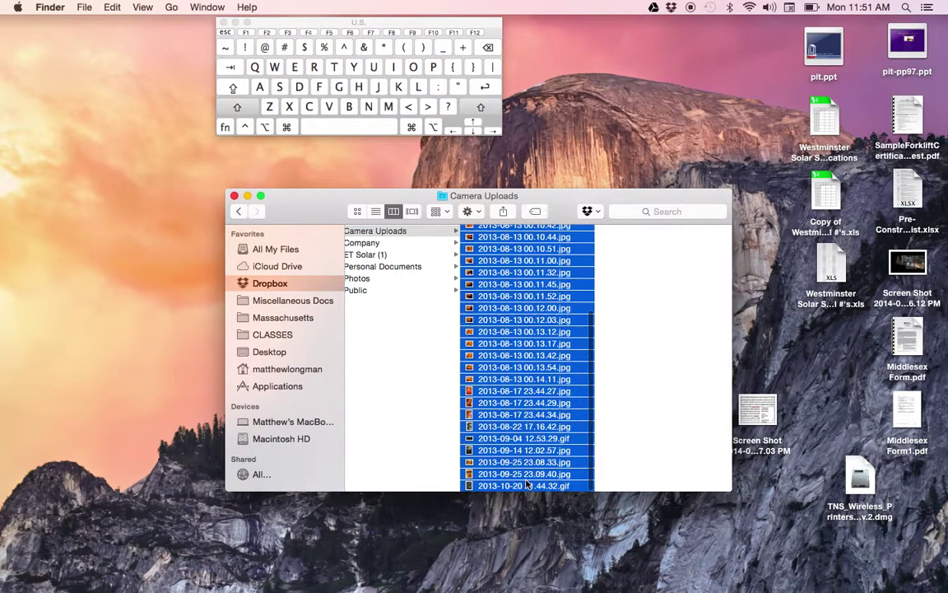
scroll(527, 327, up, 10)
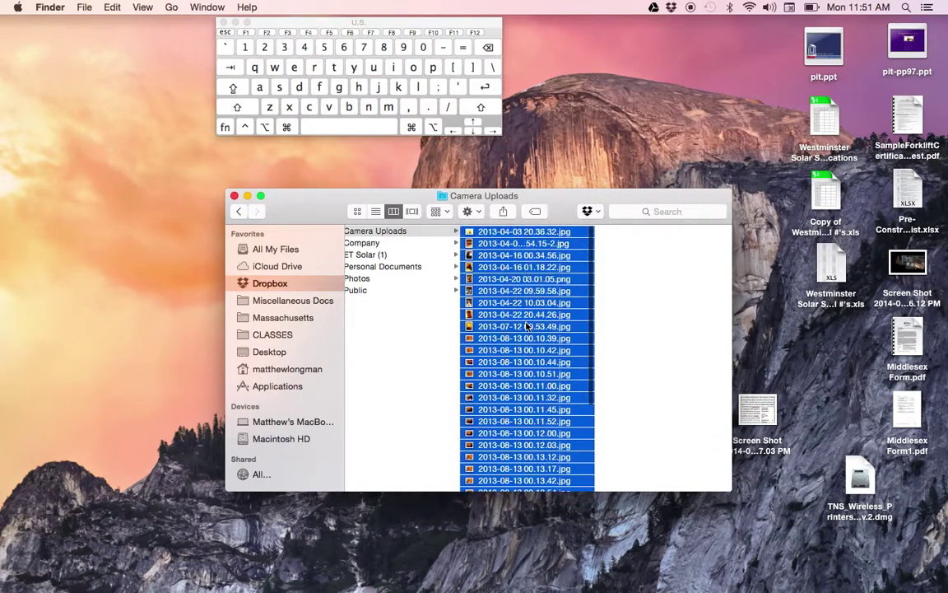
click(404, 357)
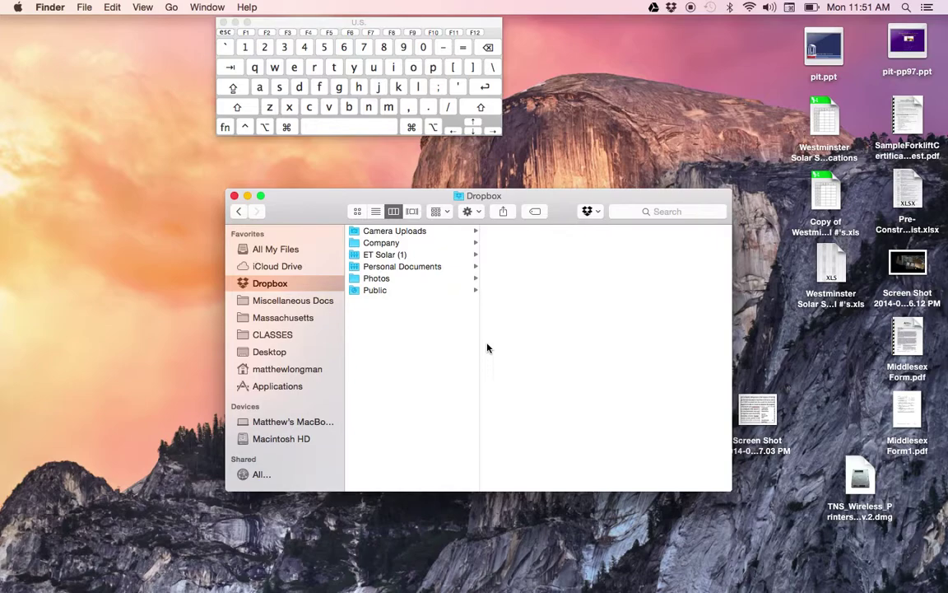
Step: Close the Dropbox Finder window and the on-screen keyboard
click(234, 198)
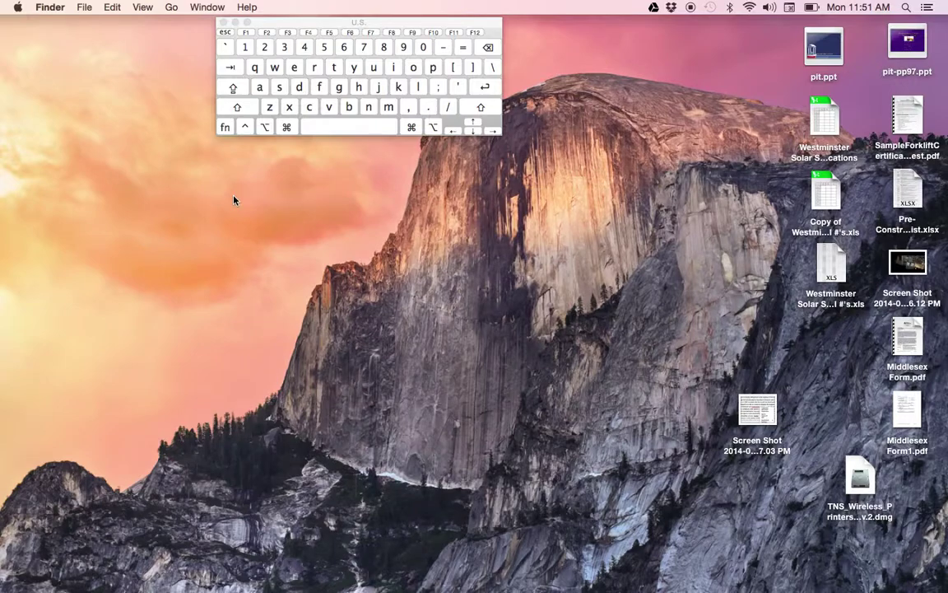
click(223, 23)
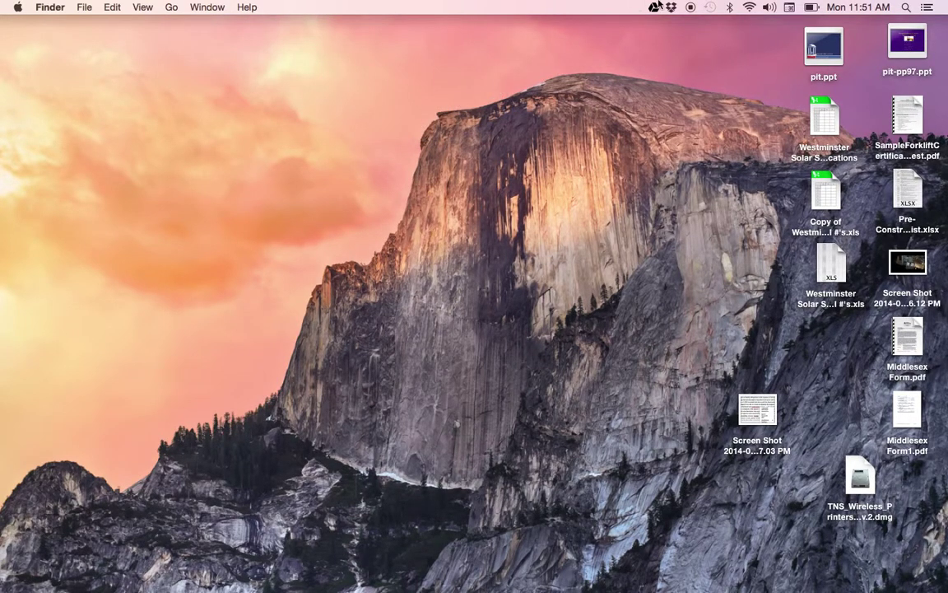